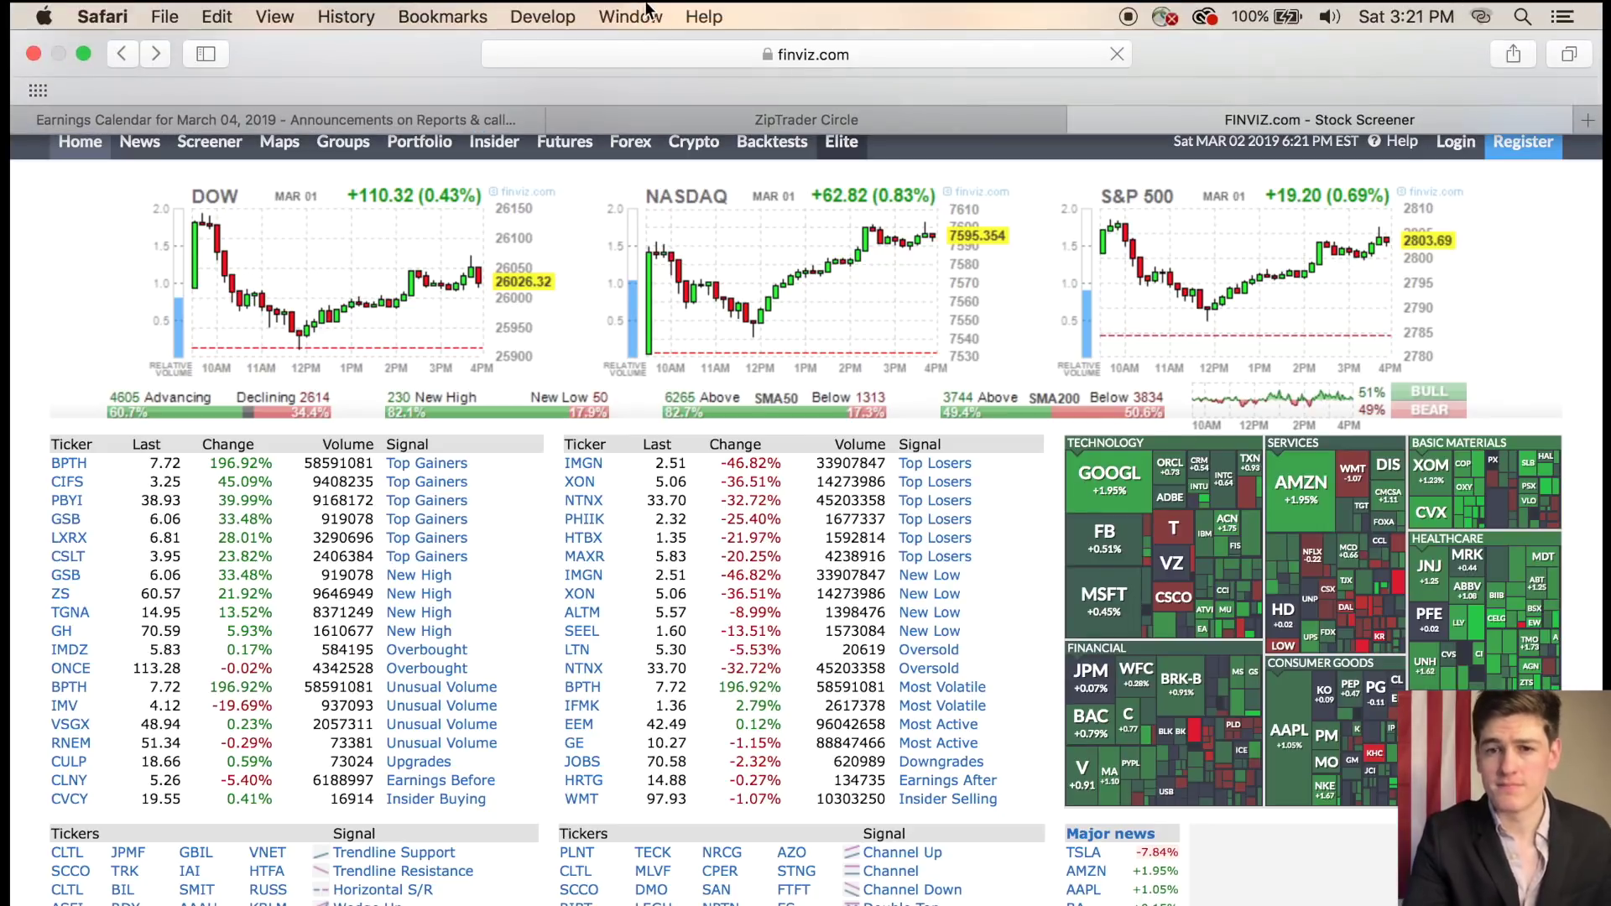
Show all screener filters and set Earnings Date to Next 5 Days, leaving 389 stocks.
left_click(211, 144)
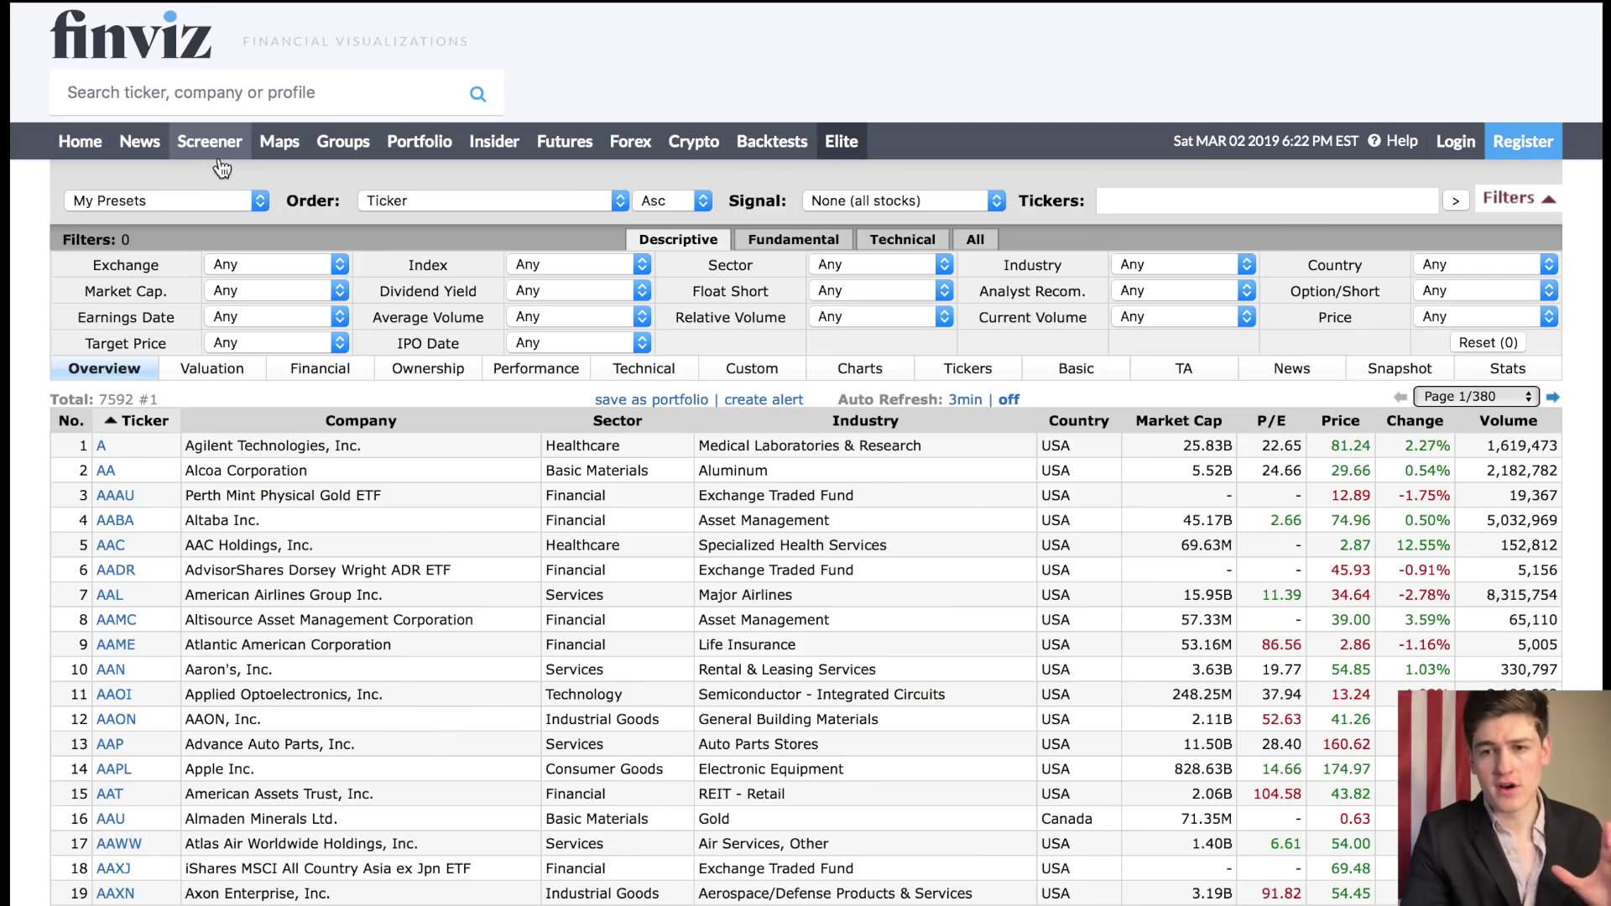
left_click(973, 243)
scroll(1351, 553, "down", 2)
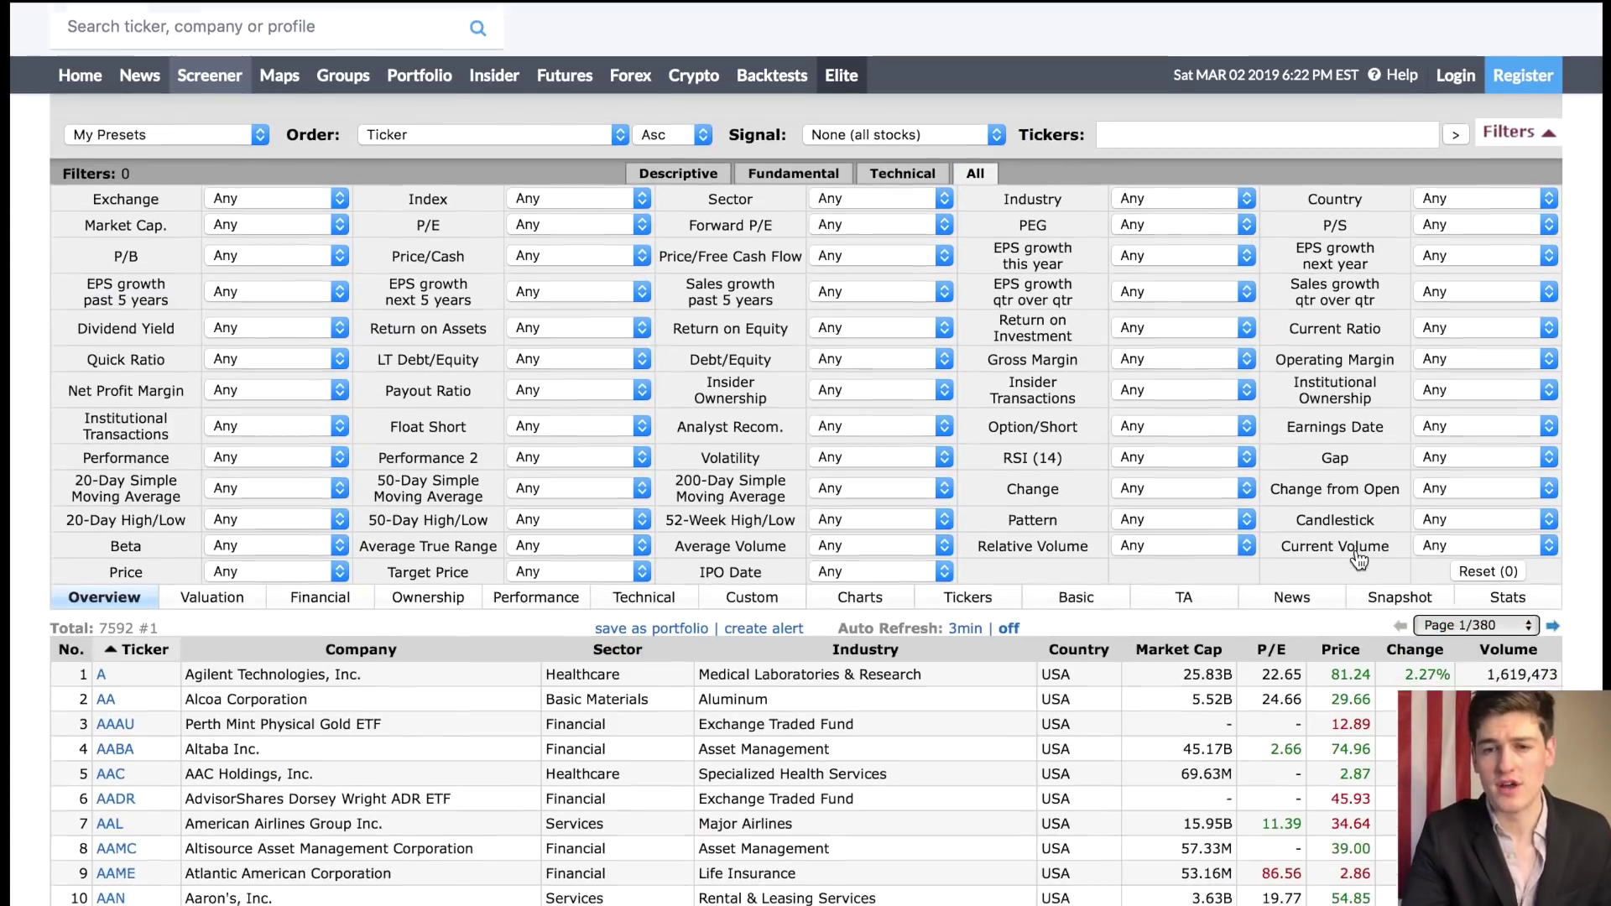
scroll(1360, 560, "down", 1)
left_click(1448, 397)
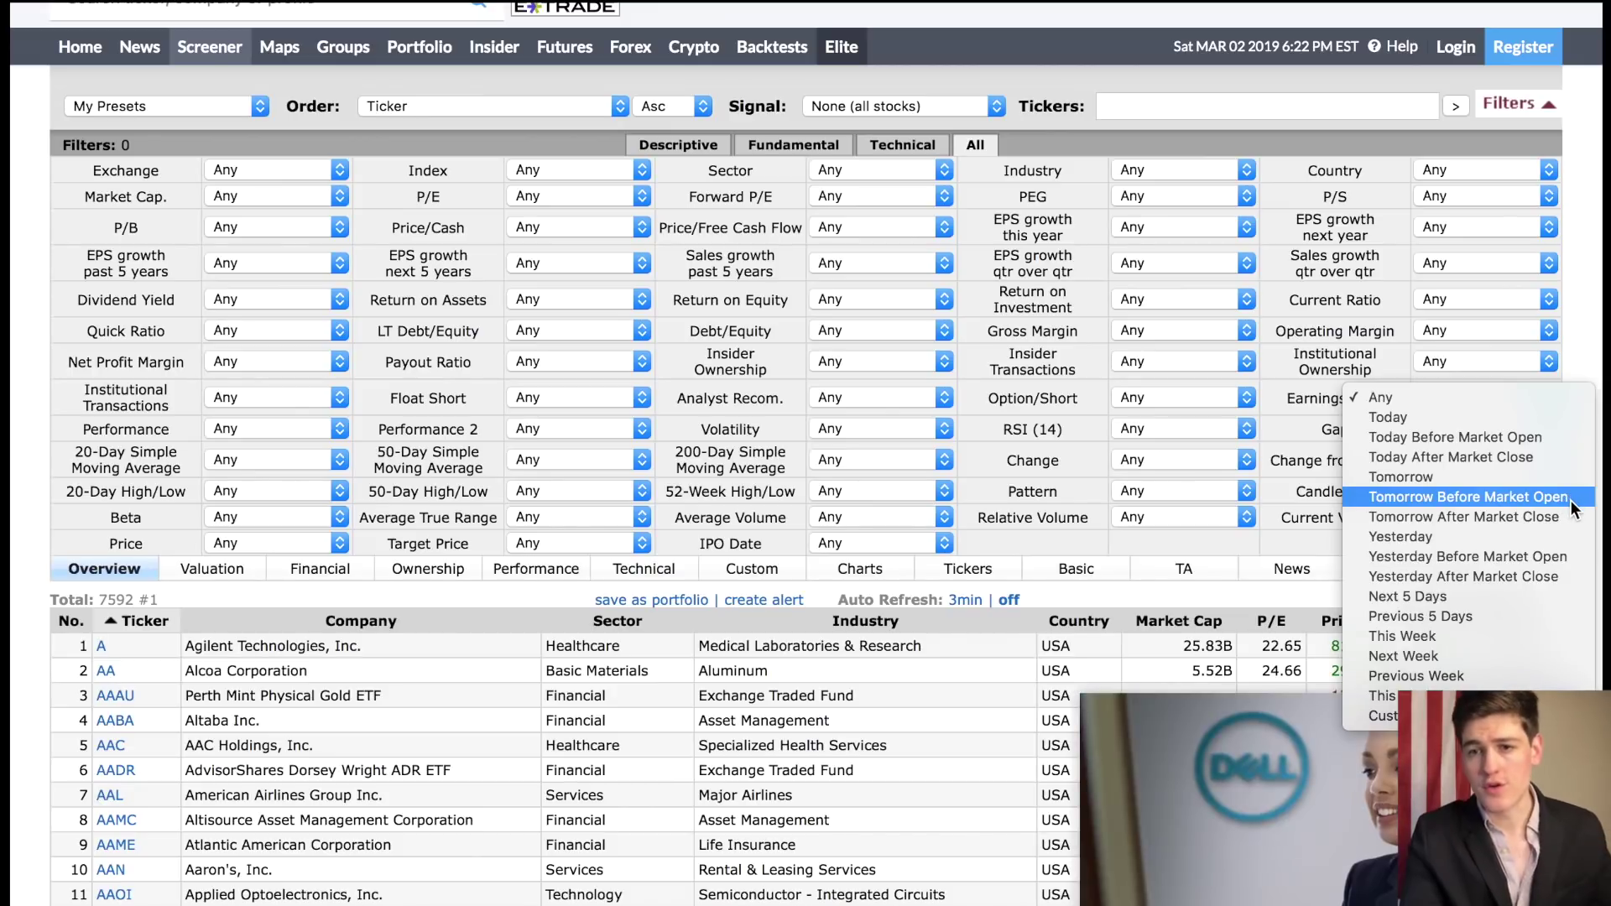
left_click(1549, 595)
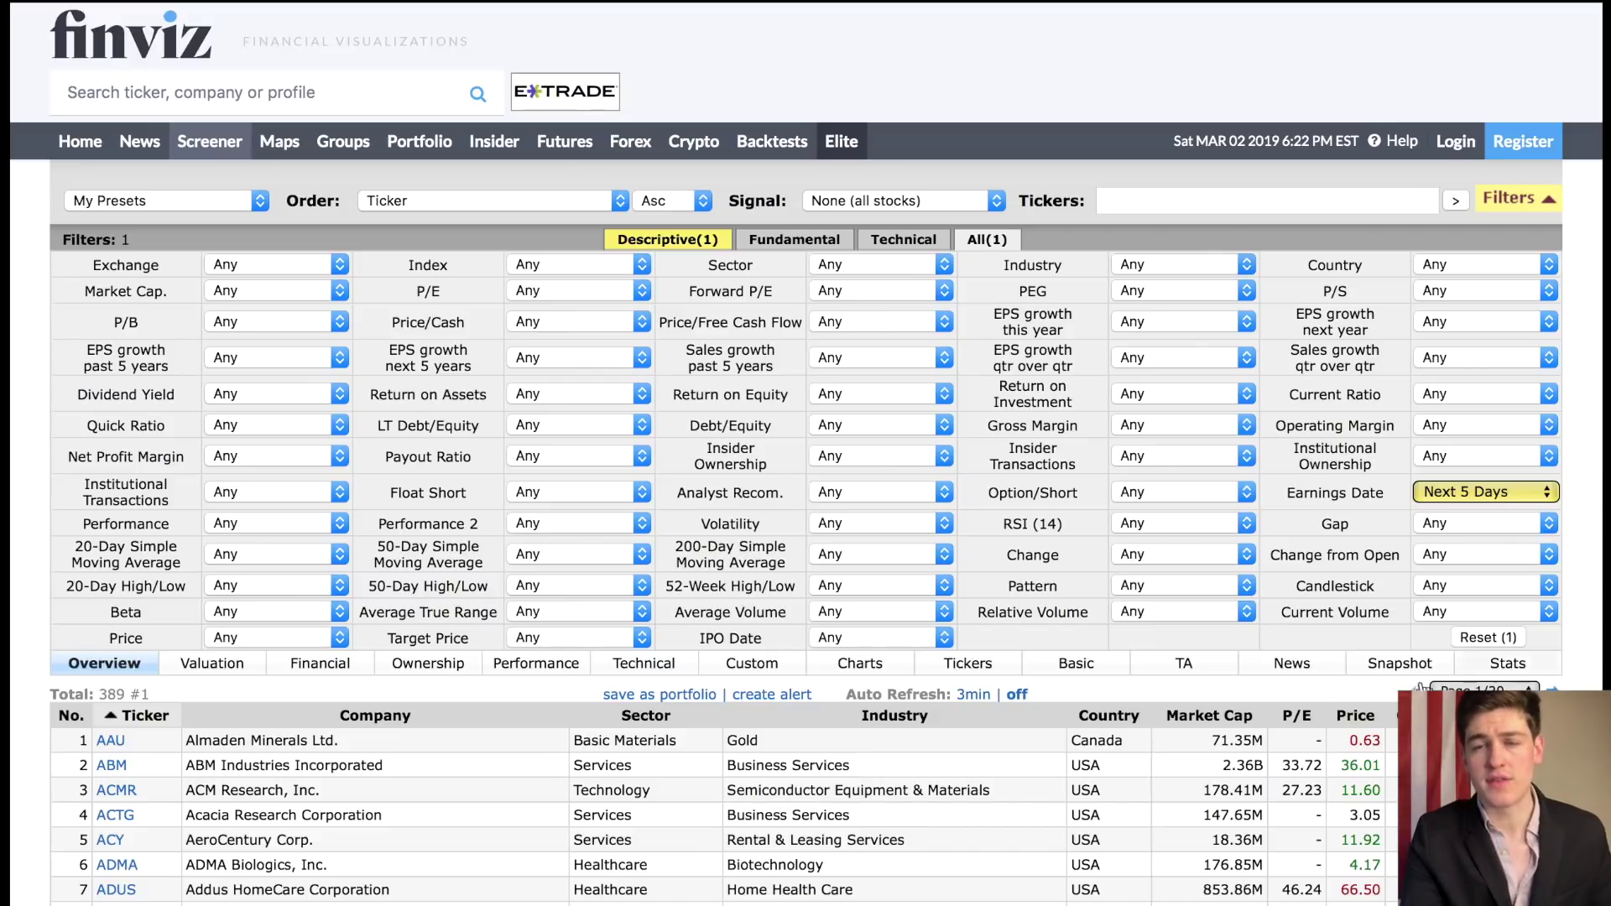
left_click(1185, 521)
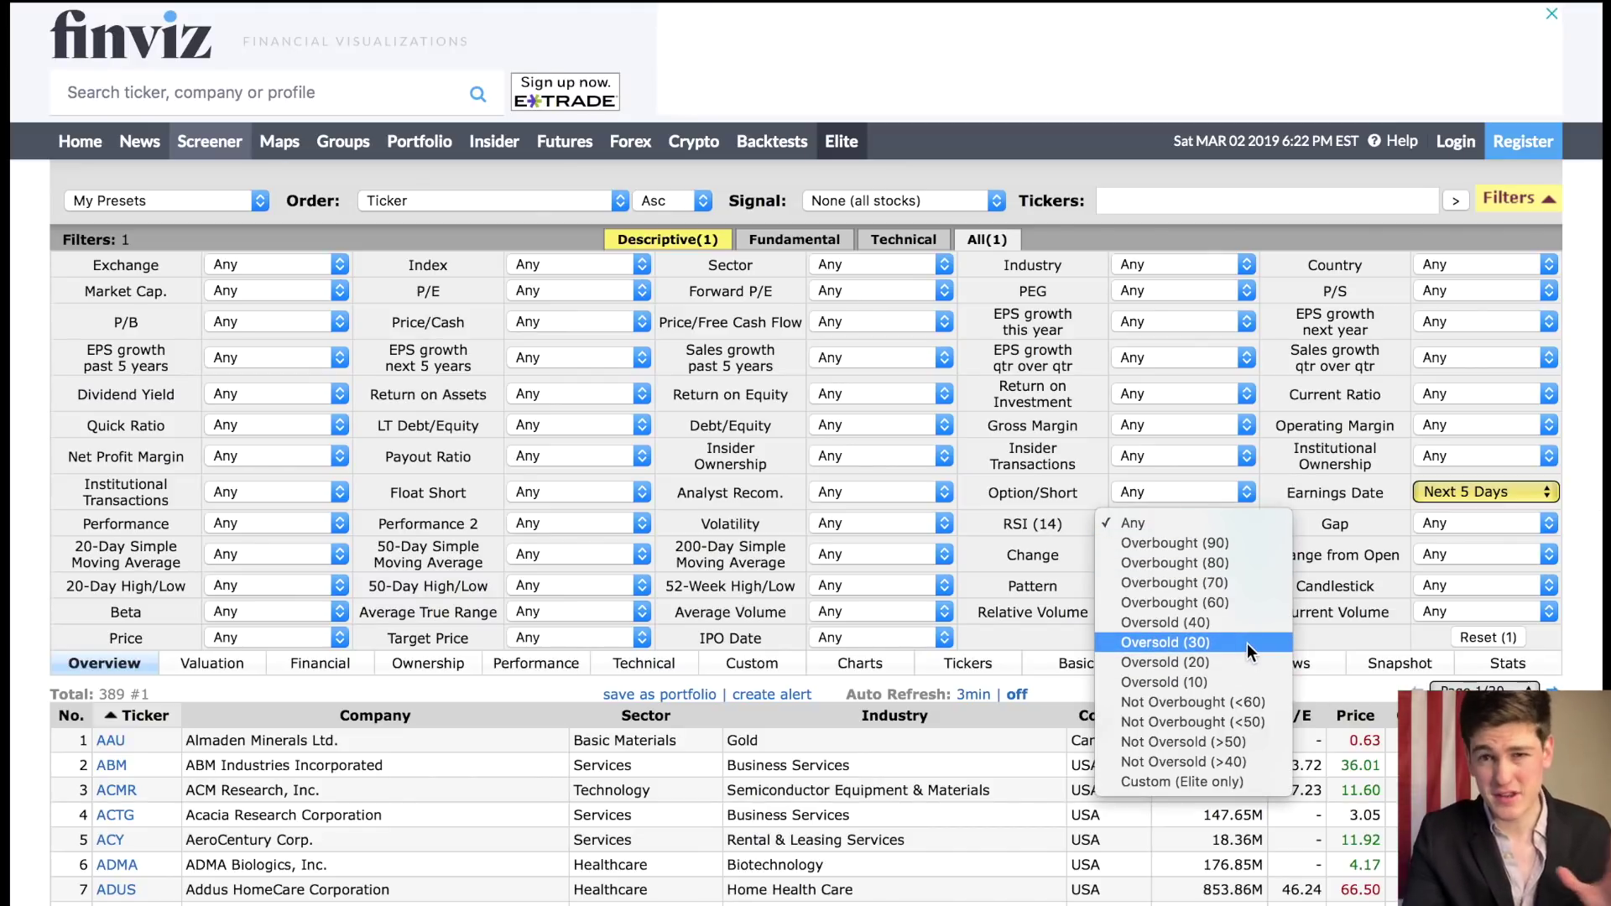
Leave RSI unchanged, set Insider Transactions to Over +5% (31 stocks), and view results page 2.
left_click(985, 524)
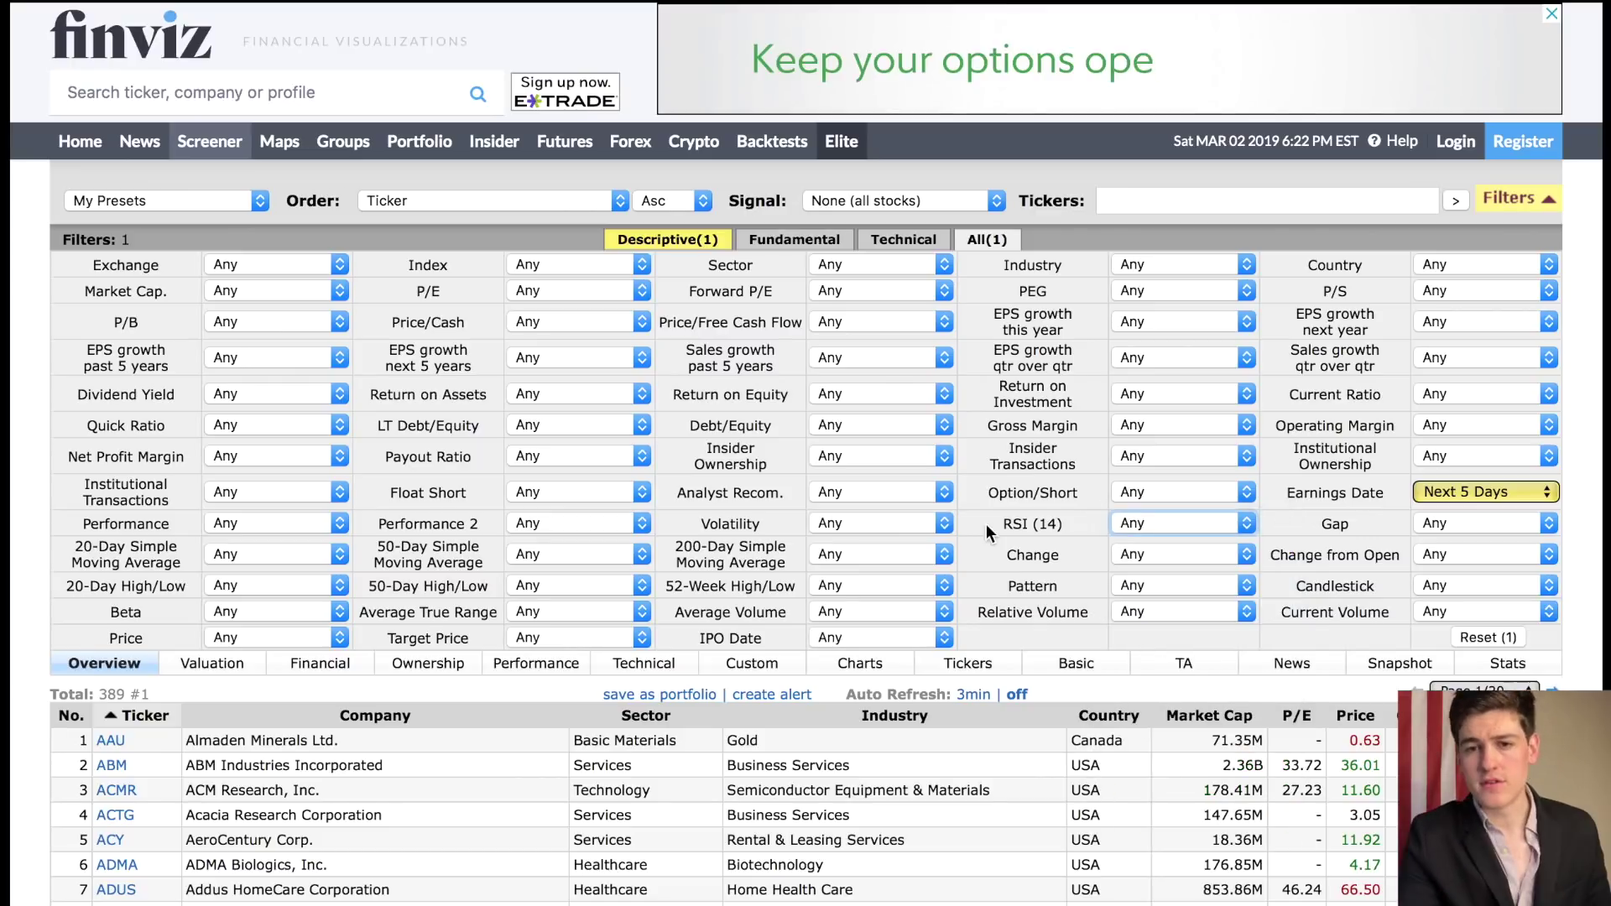
scroll(985, 523, "down", 4)
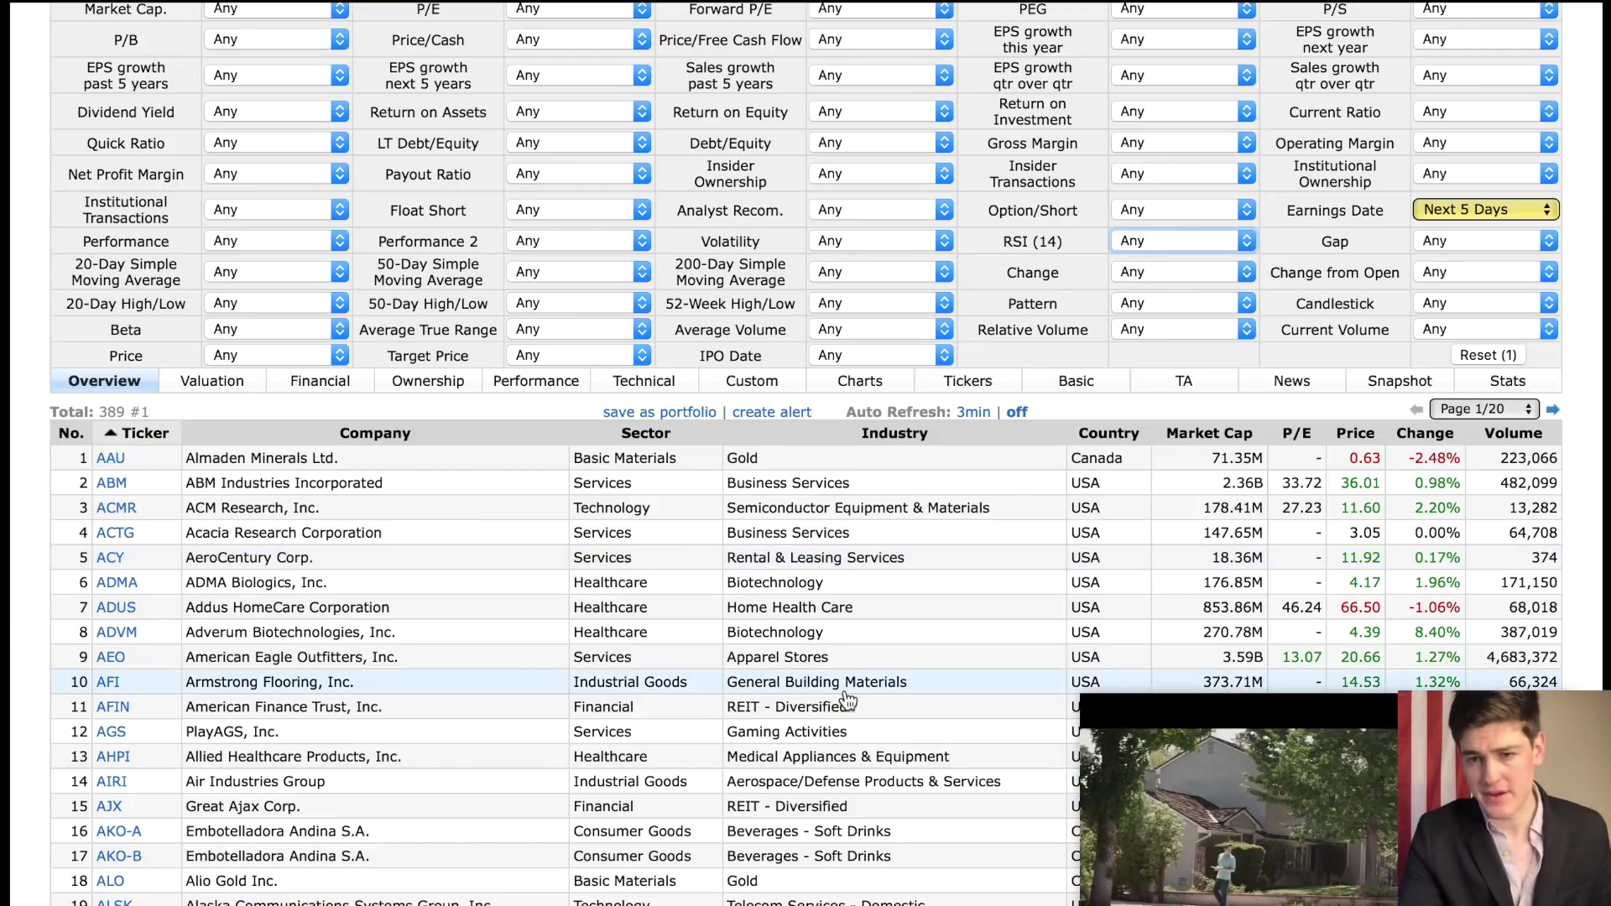
scroll(809, 521, "up", 2)
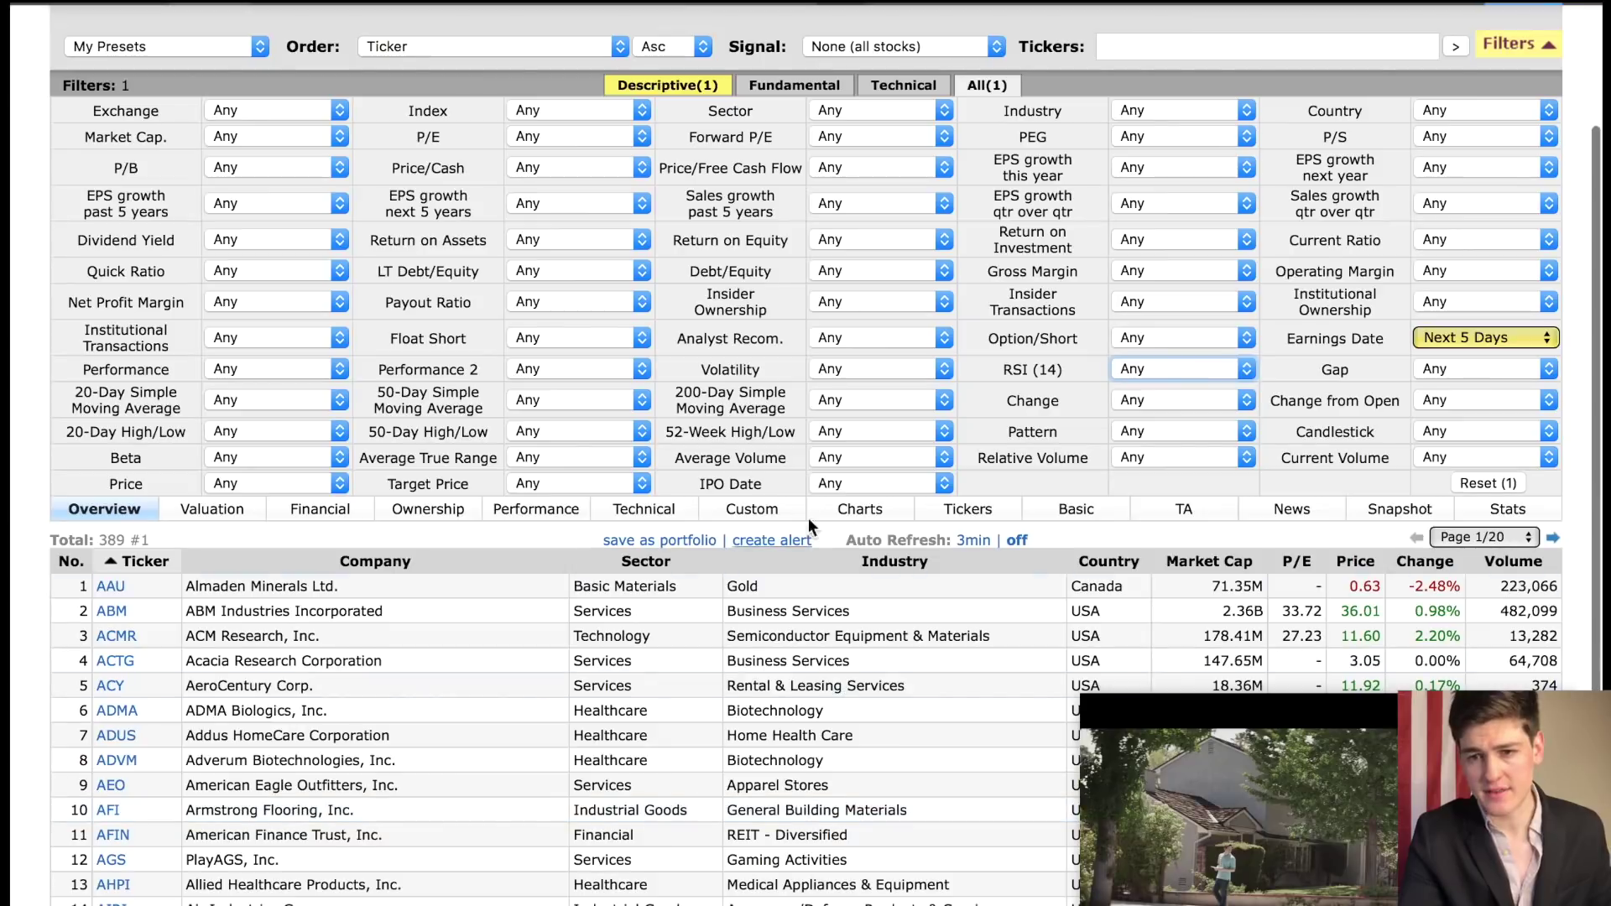
left_click(1129, 298)
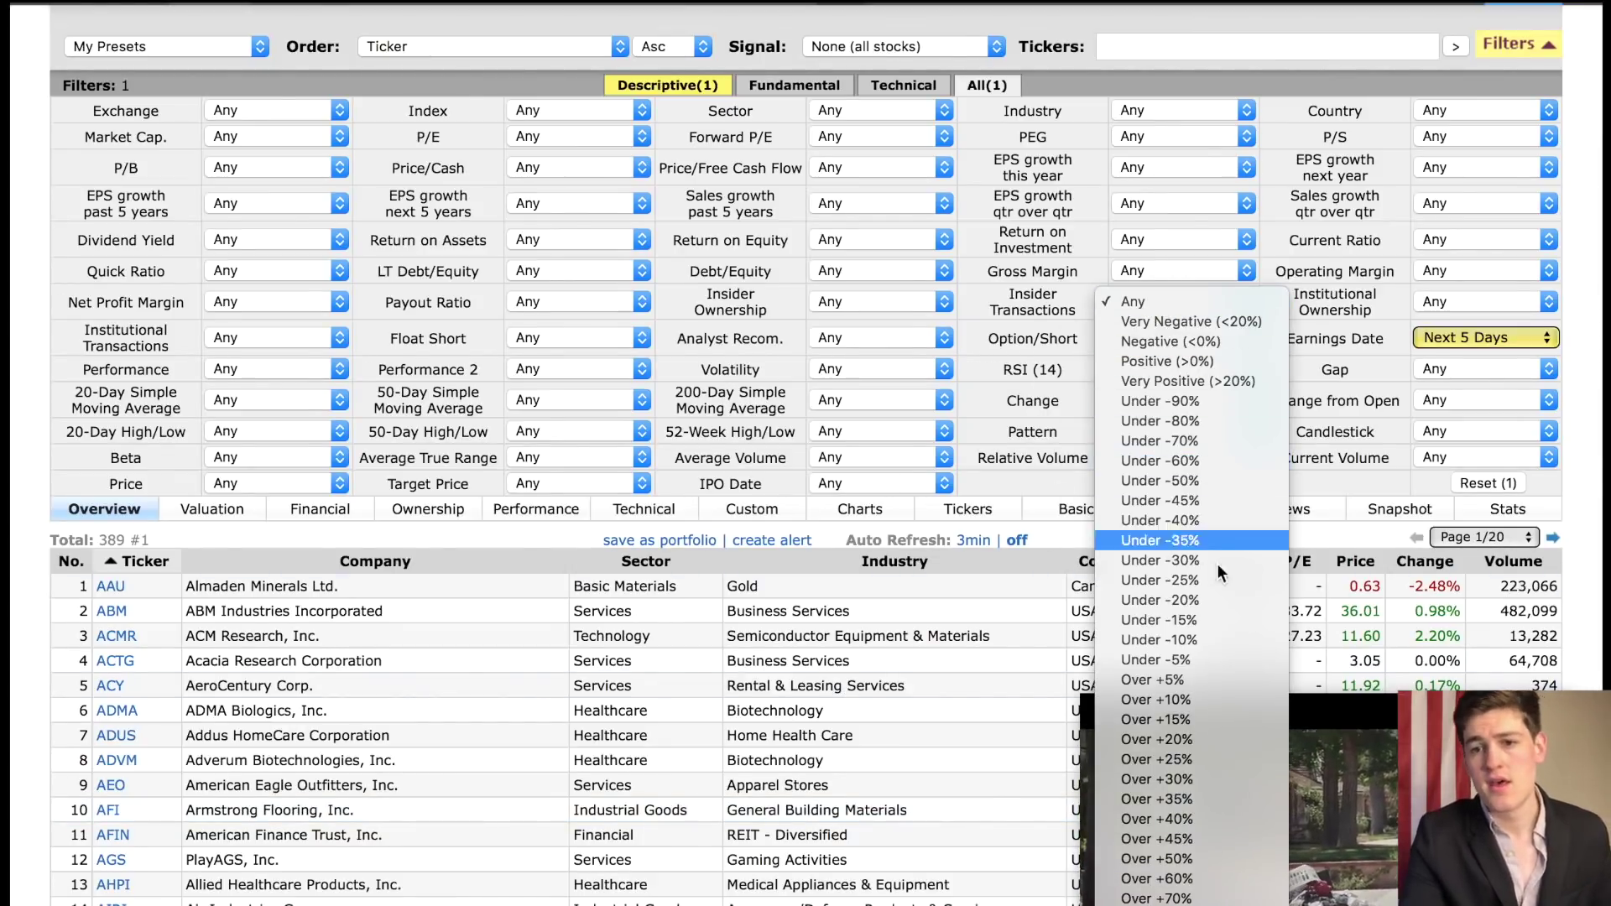
left_click(1157, 679)
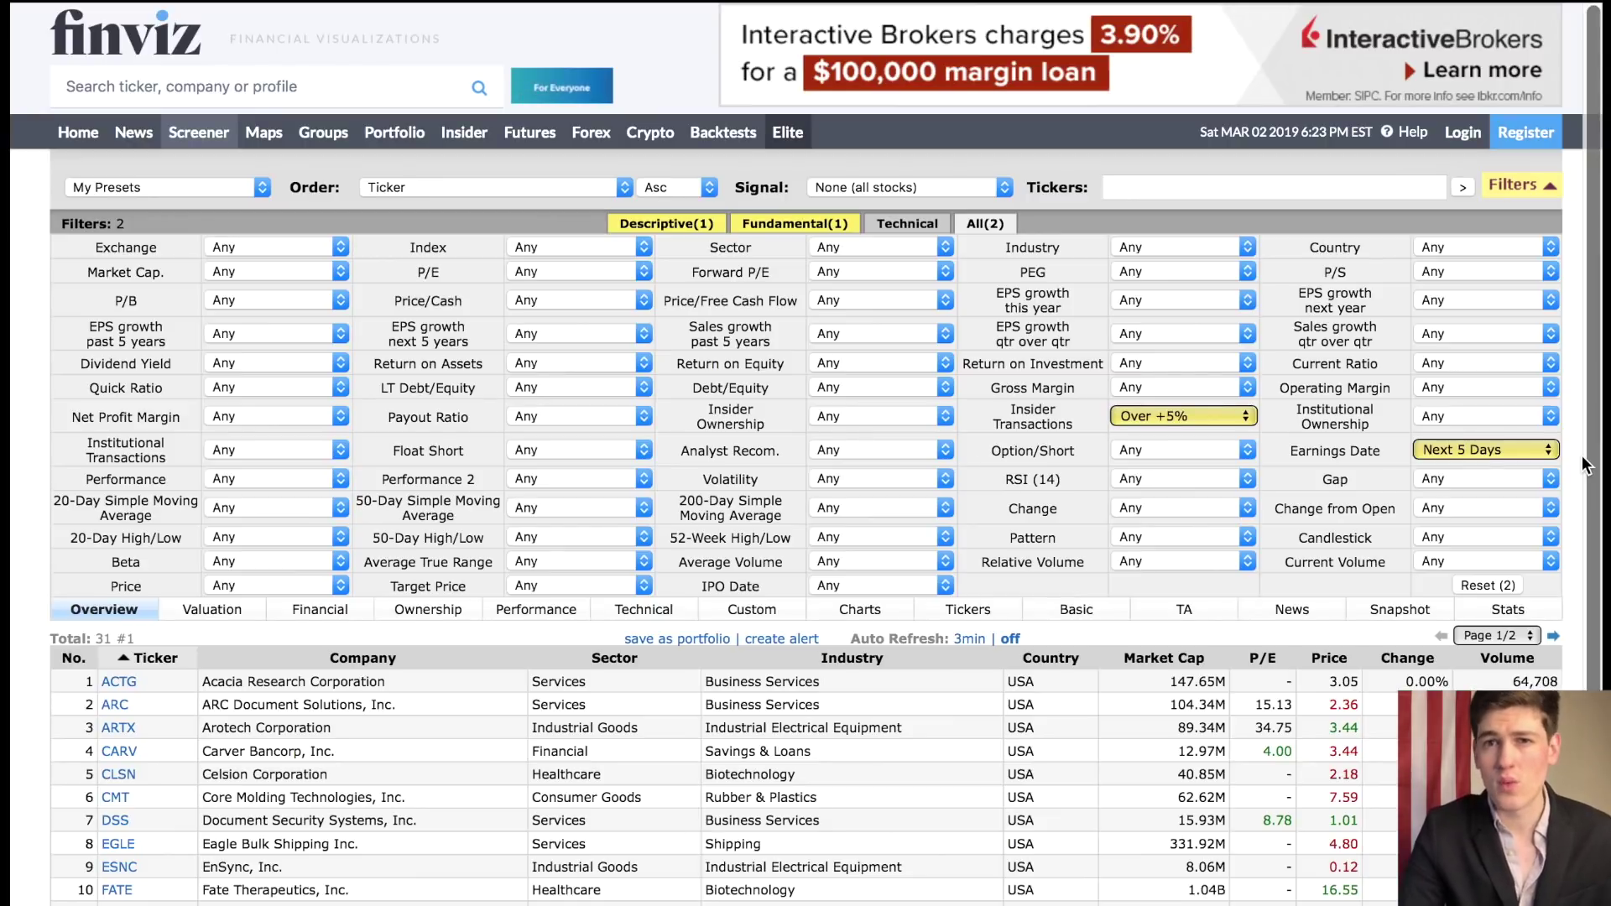
left_click(1554, 635)
Check the Target Price and Sector filter choices, leaving both unchanged.
left_click(577, 585)
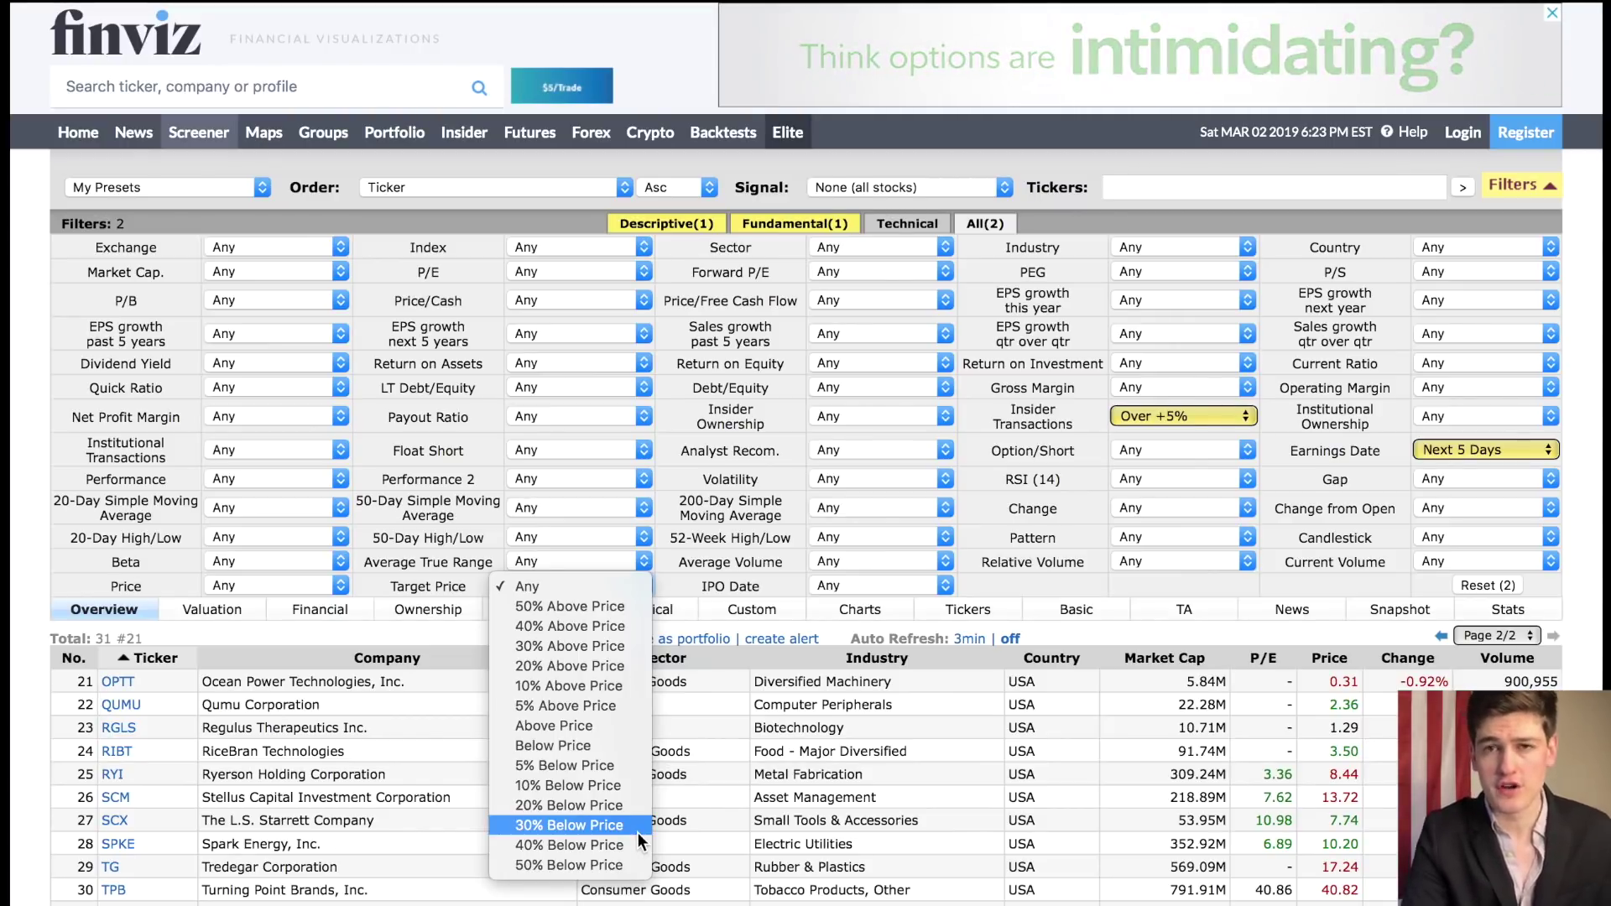
left_click(426, 557)
left_click(837, 245)
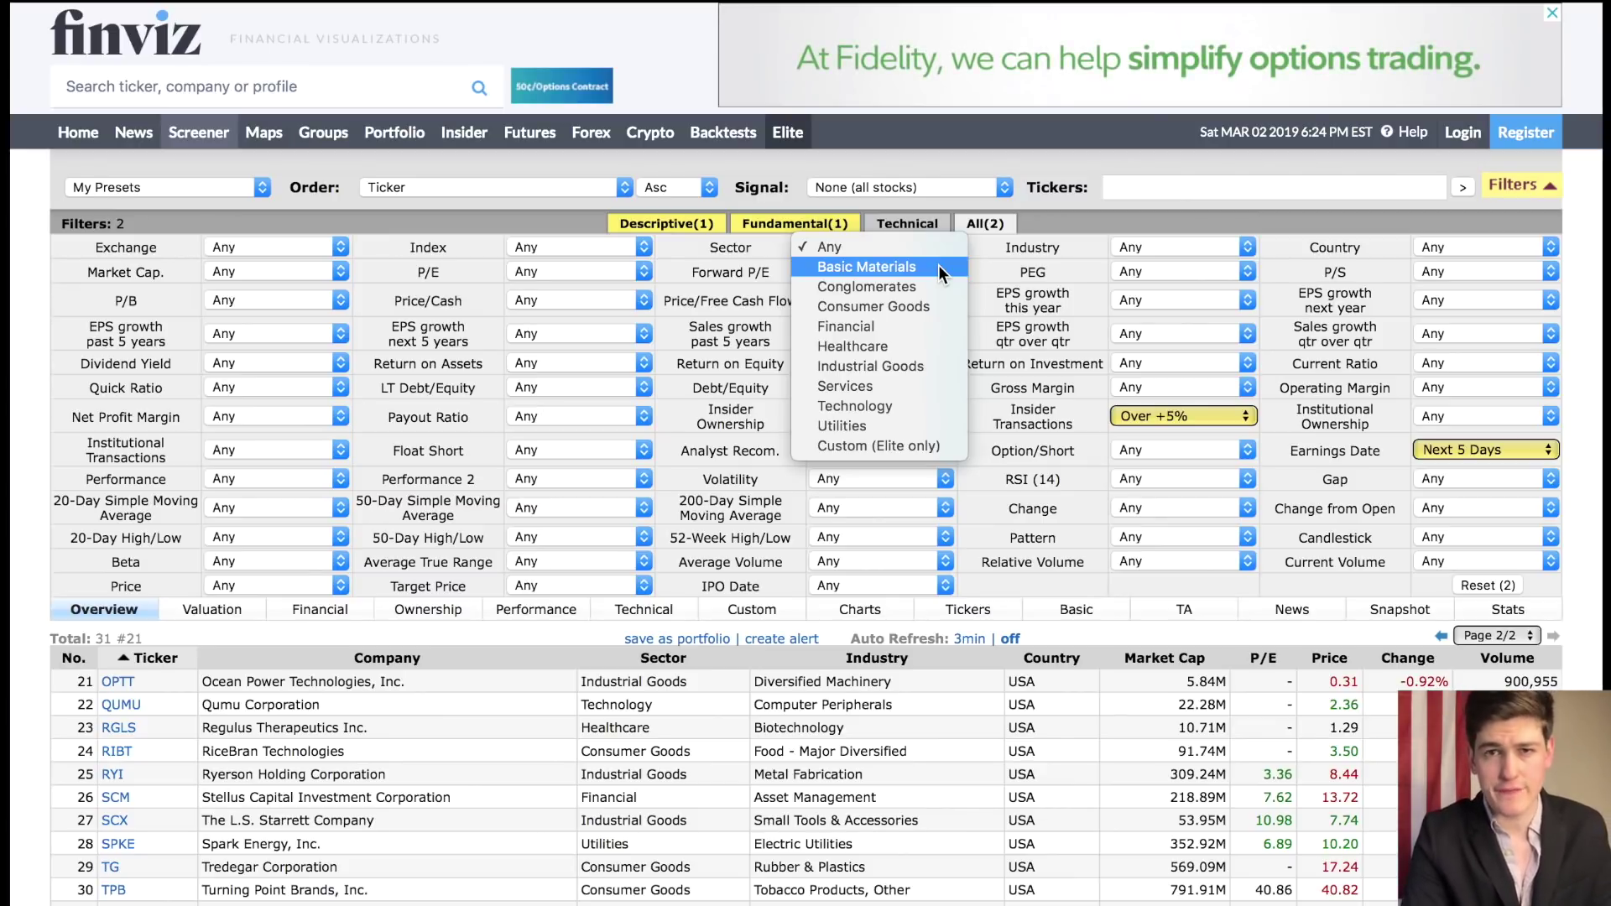
left_click(721, 357)
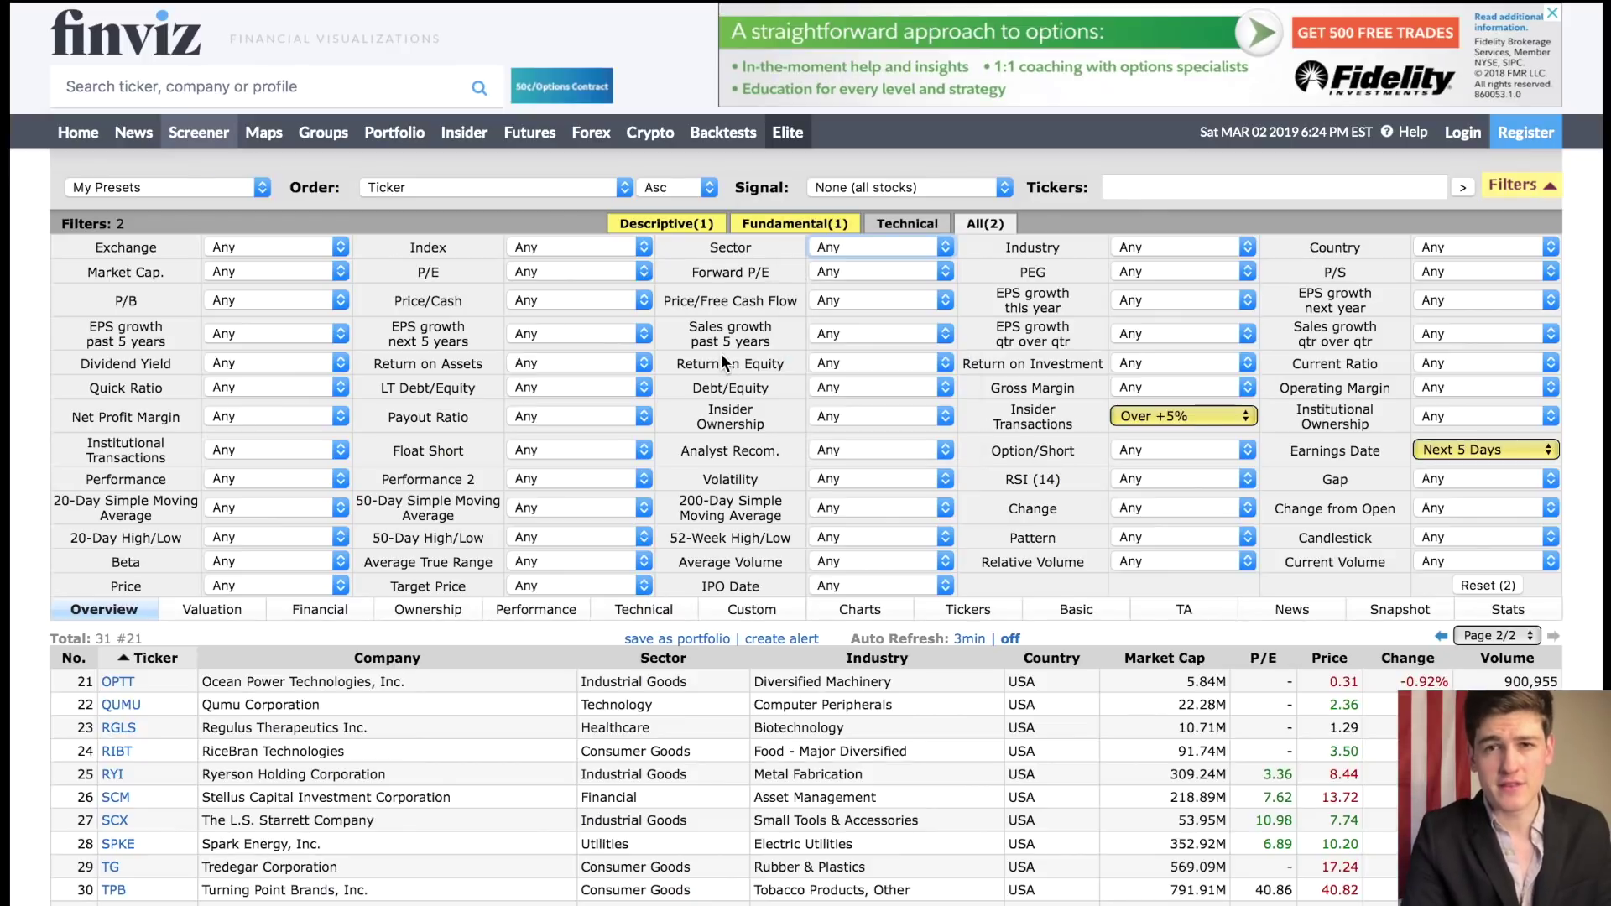
Return to page 1 of the 31 results, starting with ACTG.
left_click(1477, 636)
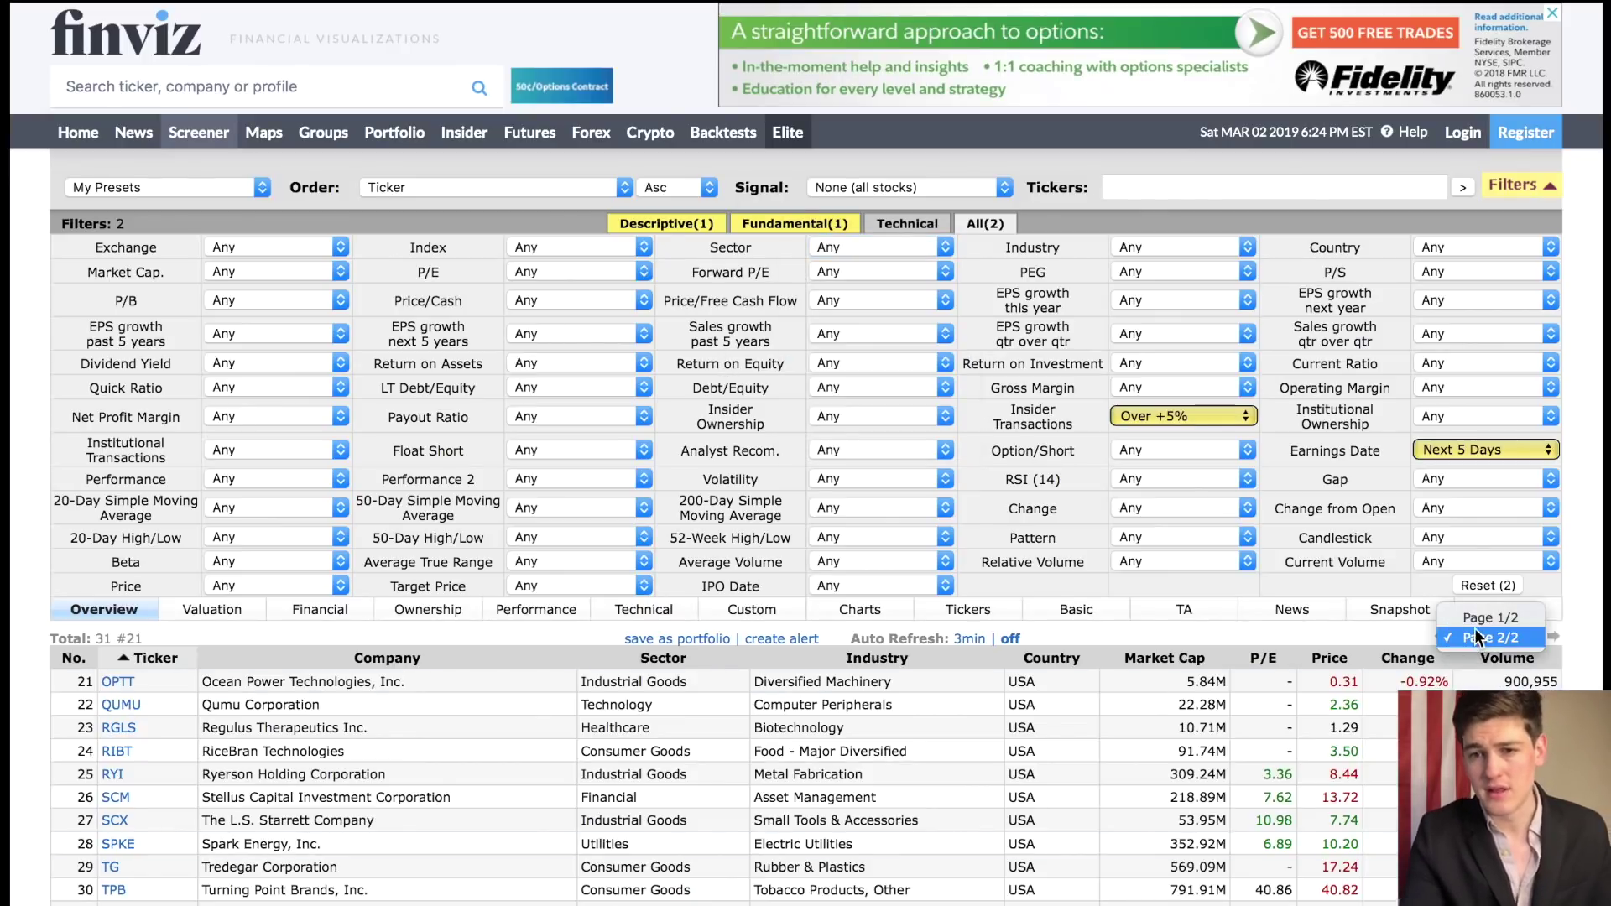
left_click(1484, 619)
scroll(1578, 639, "down", 3)
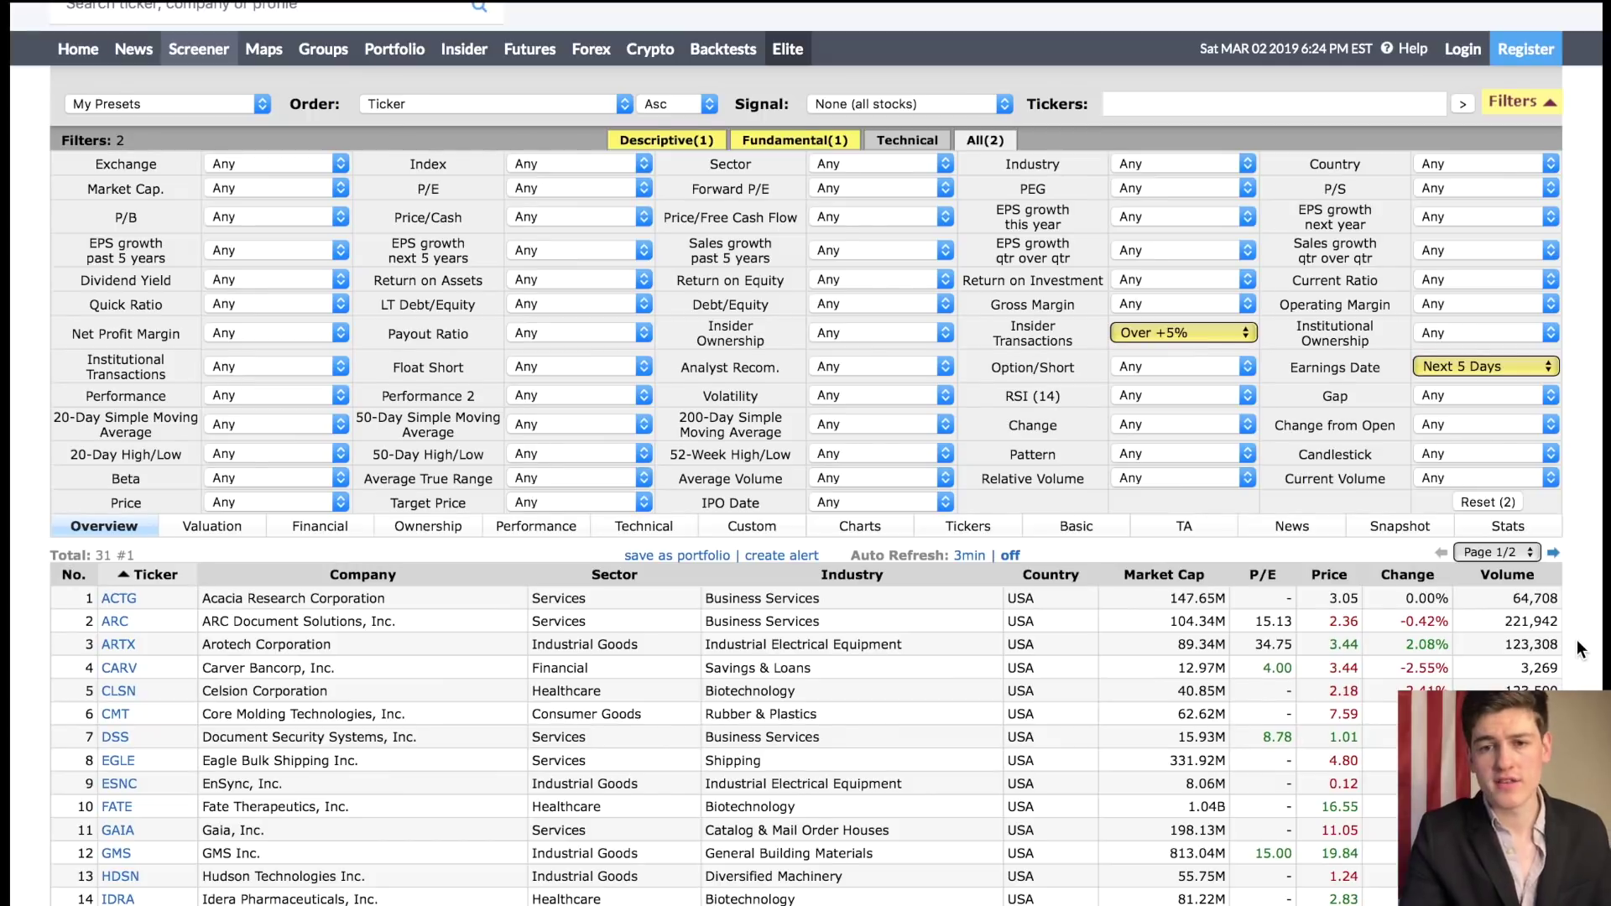
scroll(1578, 639, "up", 1)
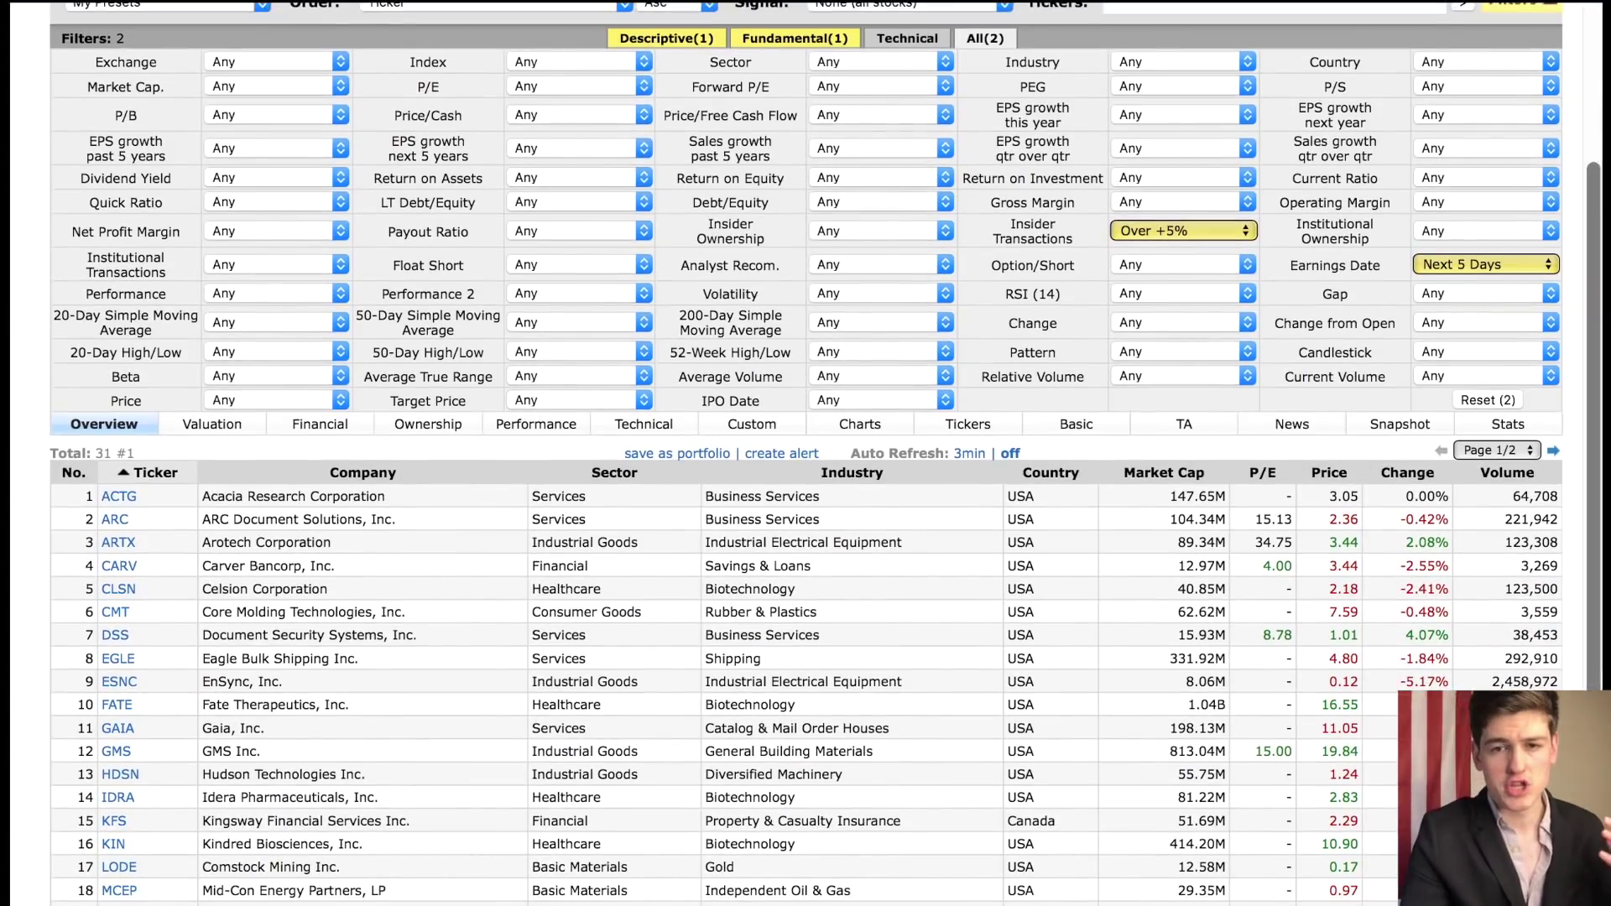
Review the Acacia Research (ACTG) quote page's ratings and news, dismissing the Elite popup, then go back.
left_click(119, 500)
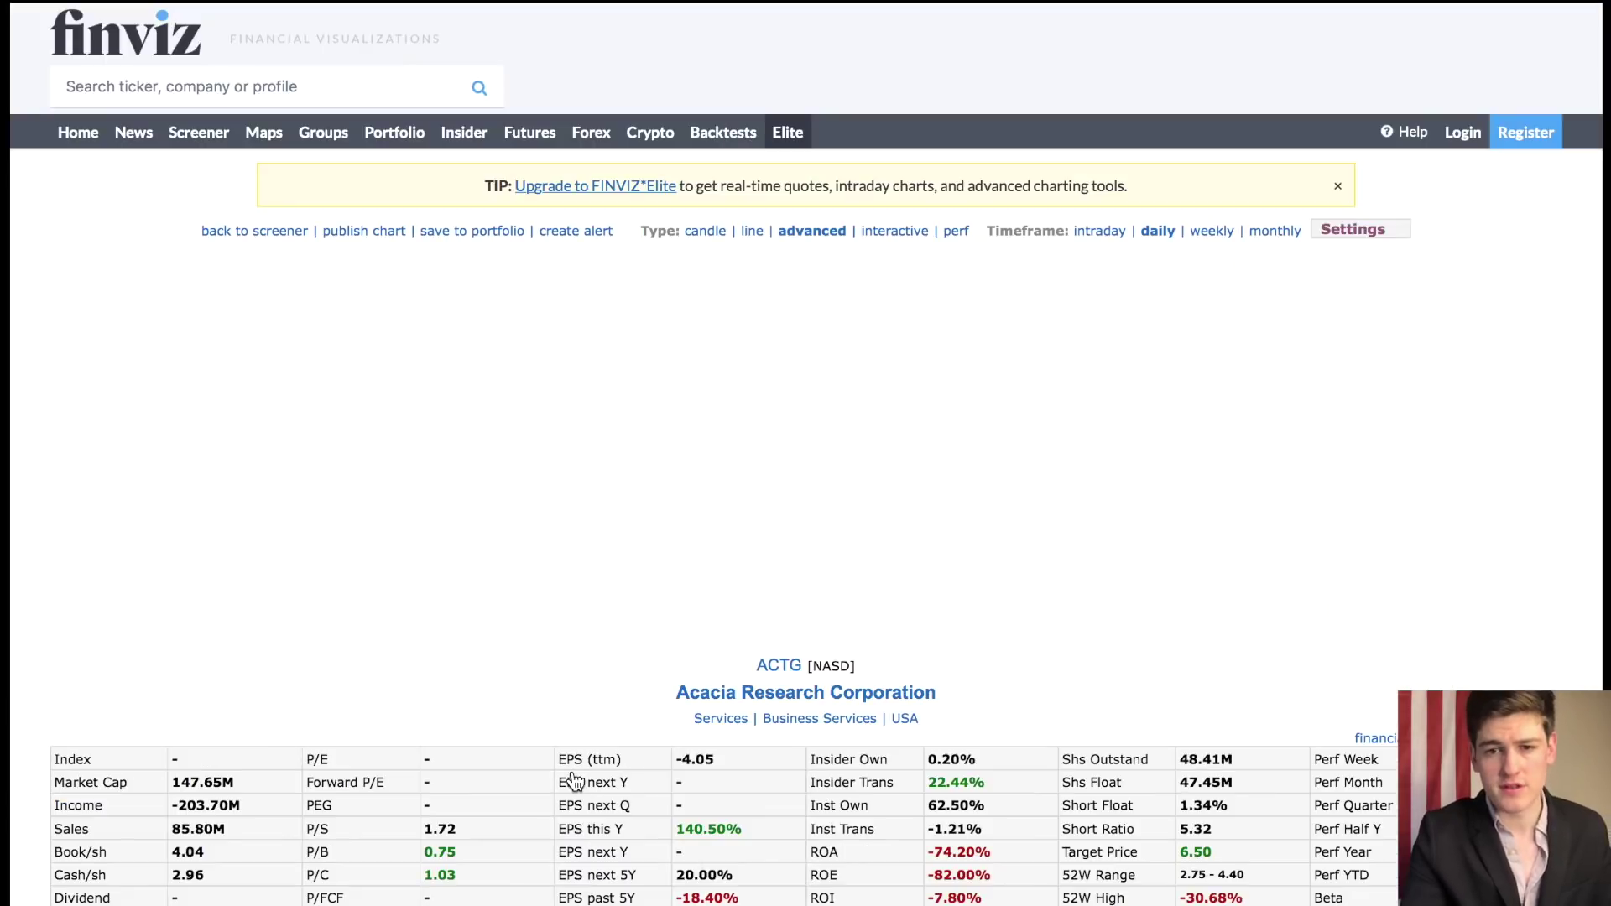
scroll(574, 781, "down", 6)
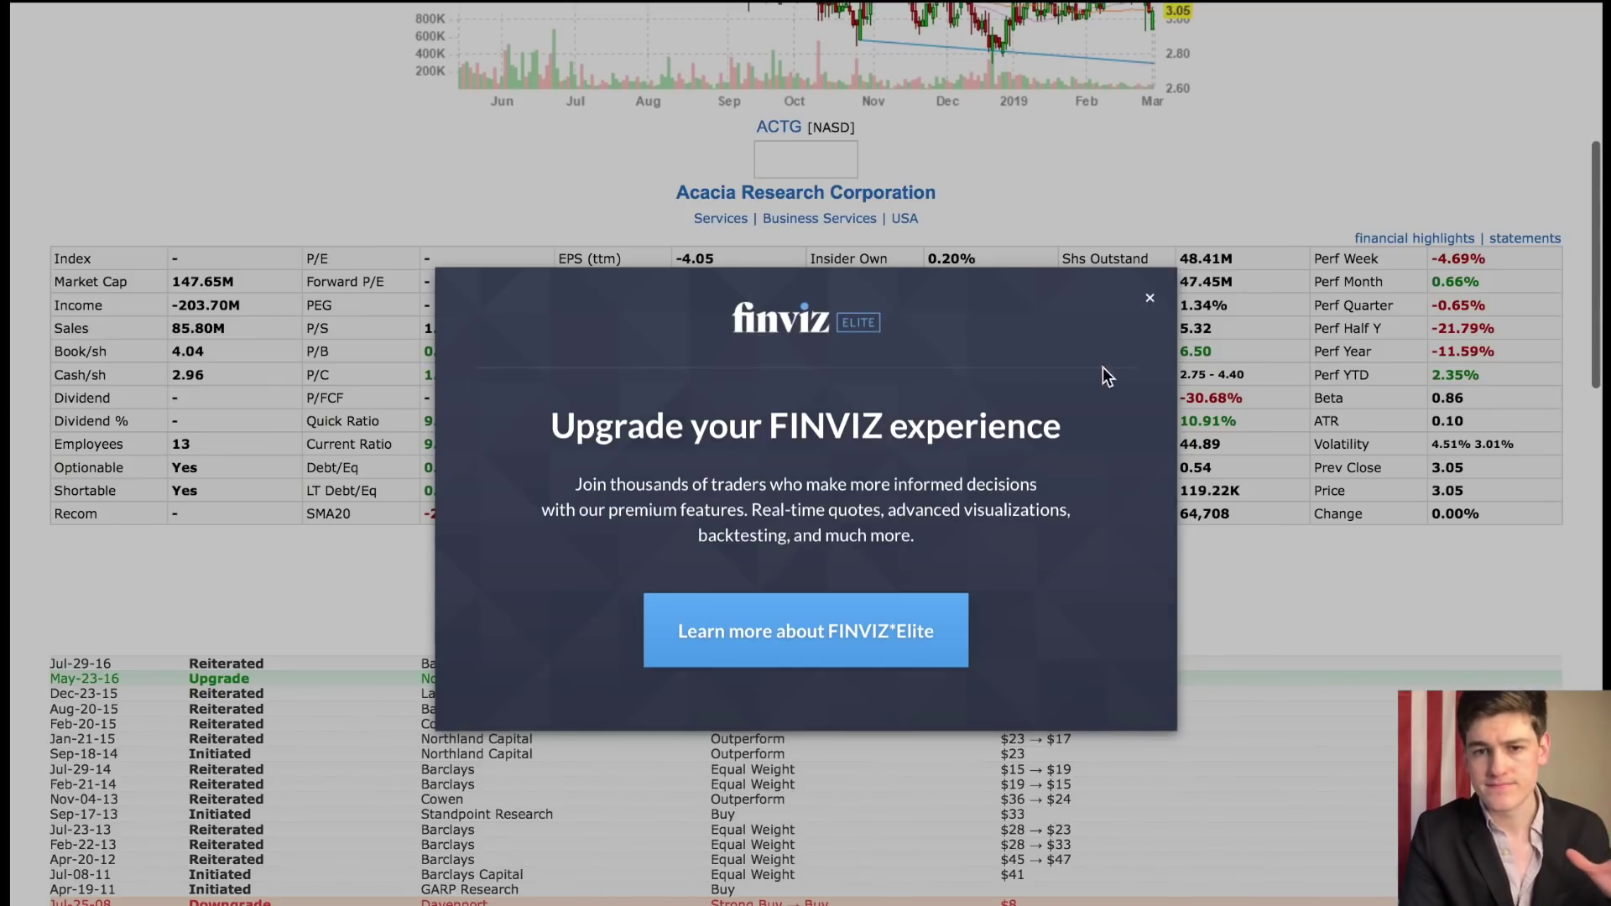
left_click(1150, 301)
scroll(612, 495, "down", 4)
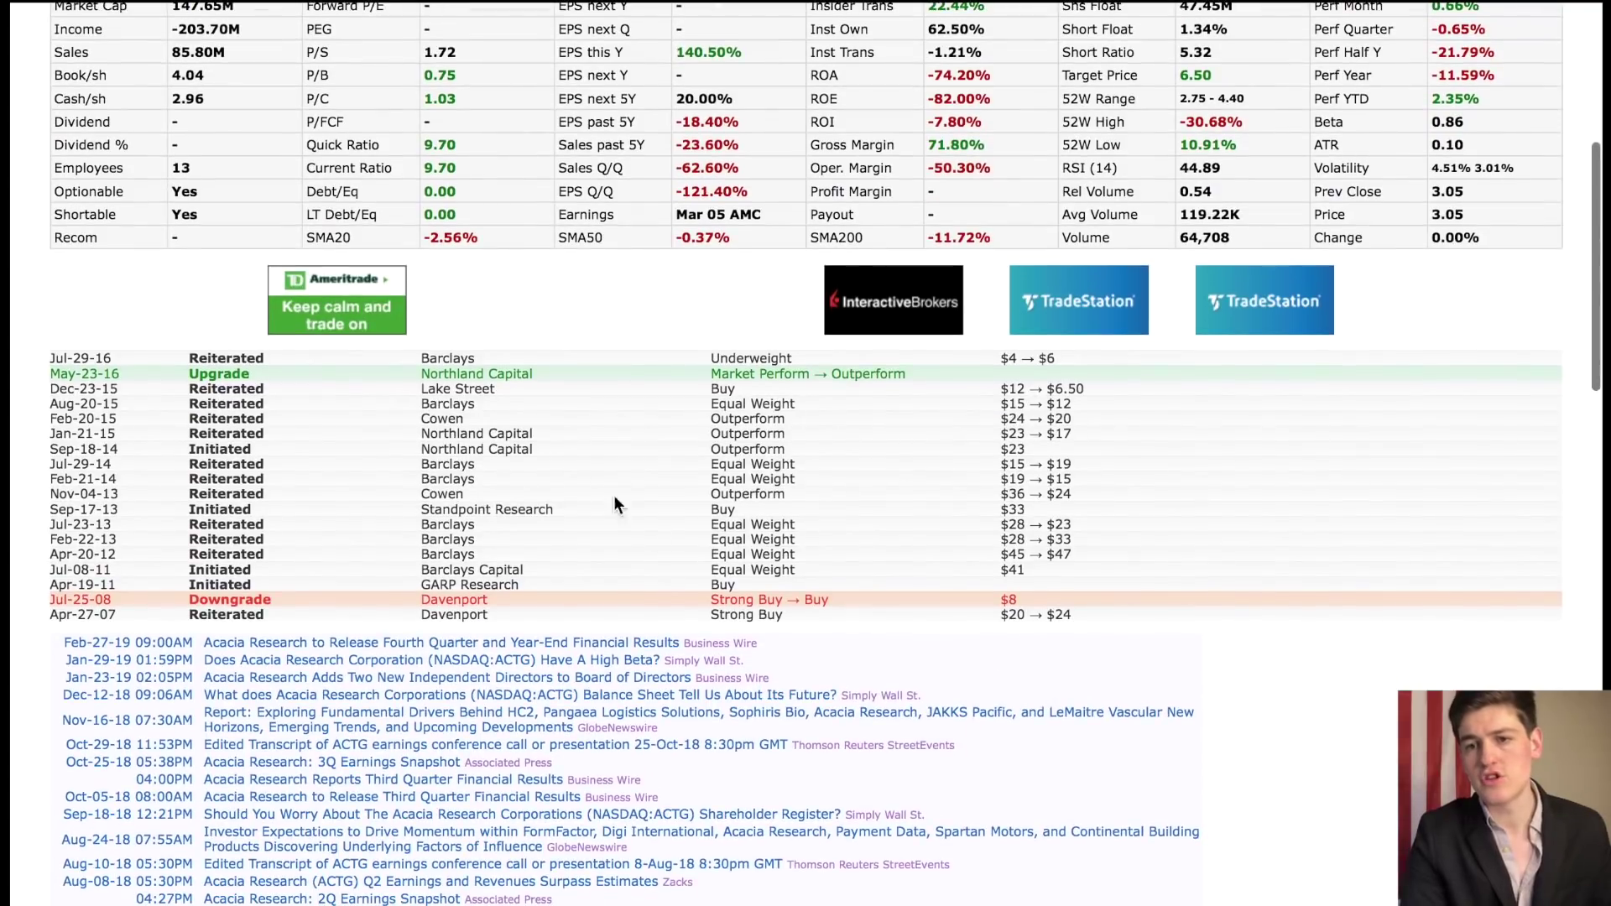
scroll(587, 580, "down", 3)
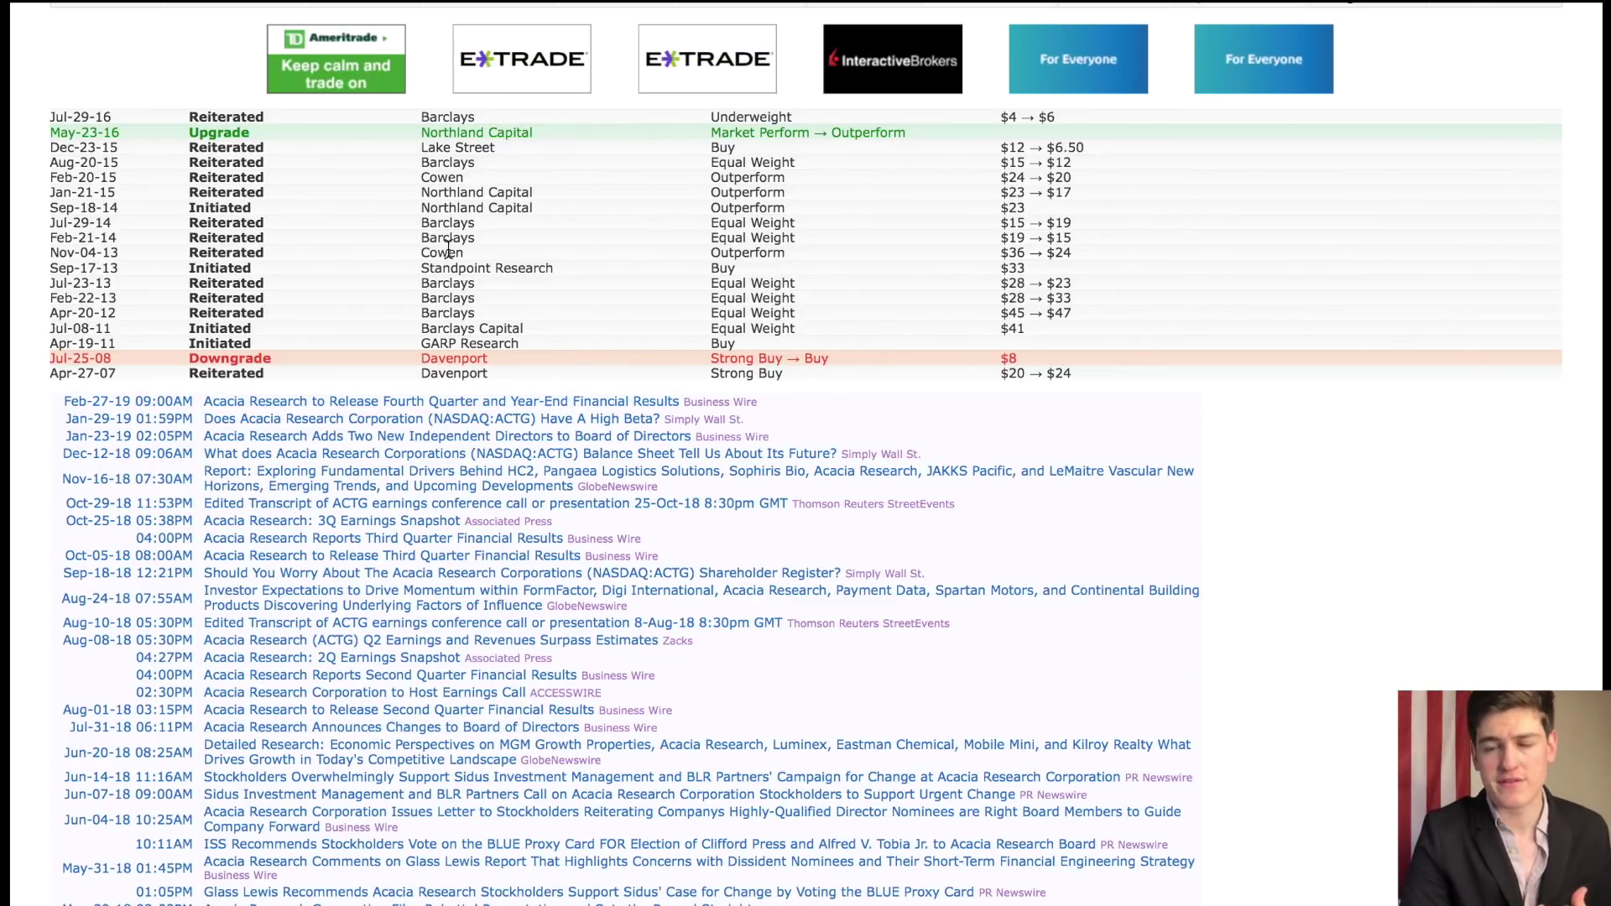
scroll(448, 249, "up", 2)
scroll(449, 249, "up", 1)
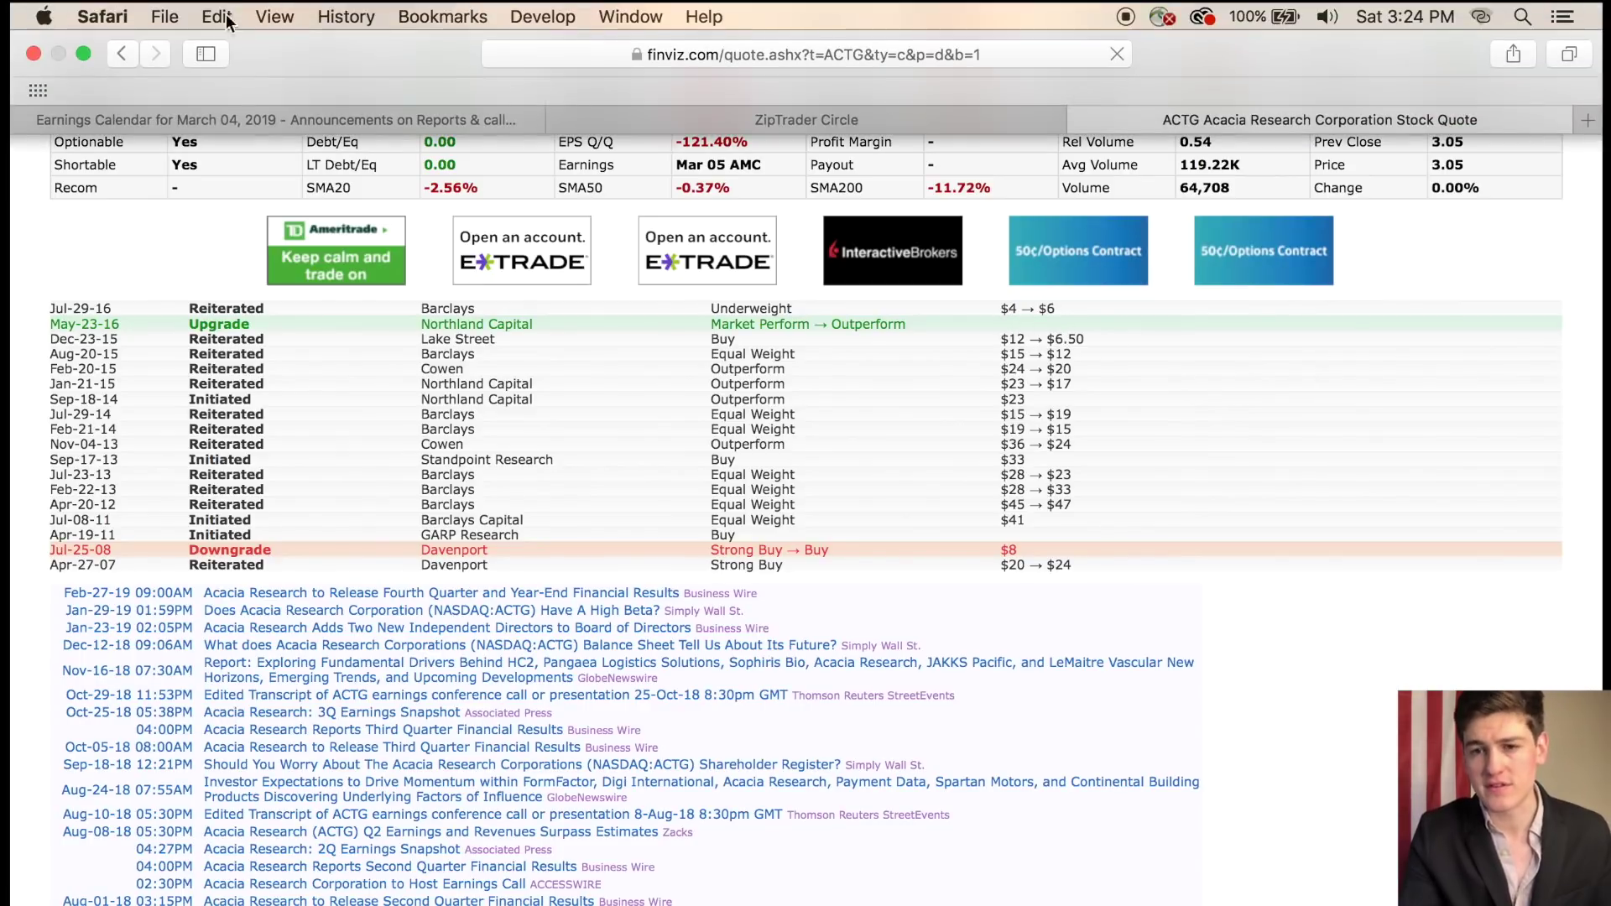
left_click(126, 59)
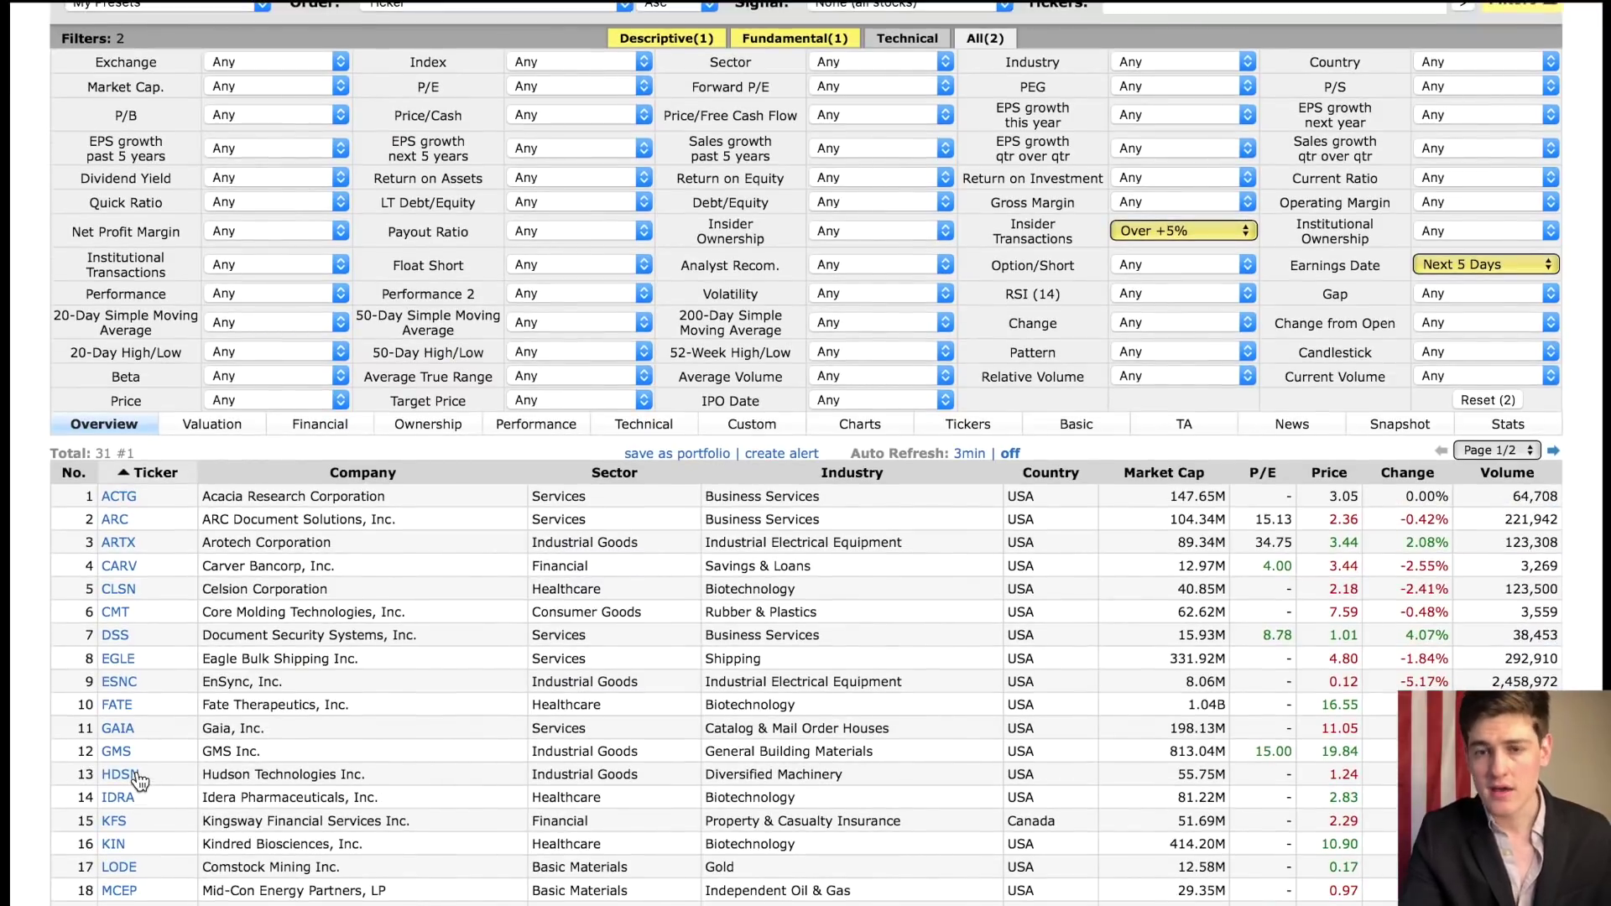
Review the HDSN quote page and return to the screener results.
left_click(117, 774)
scroll(162, 826, "down", 6)
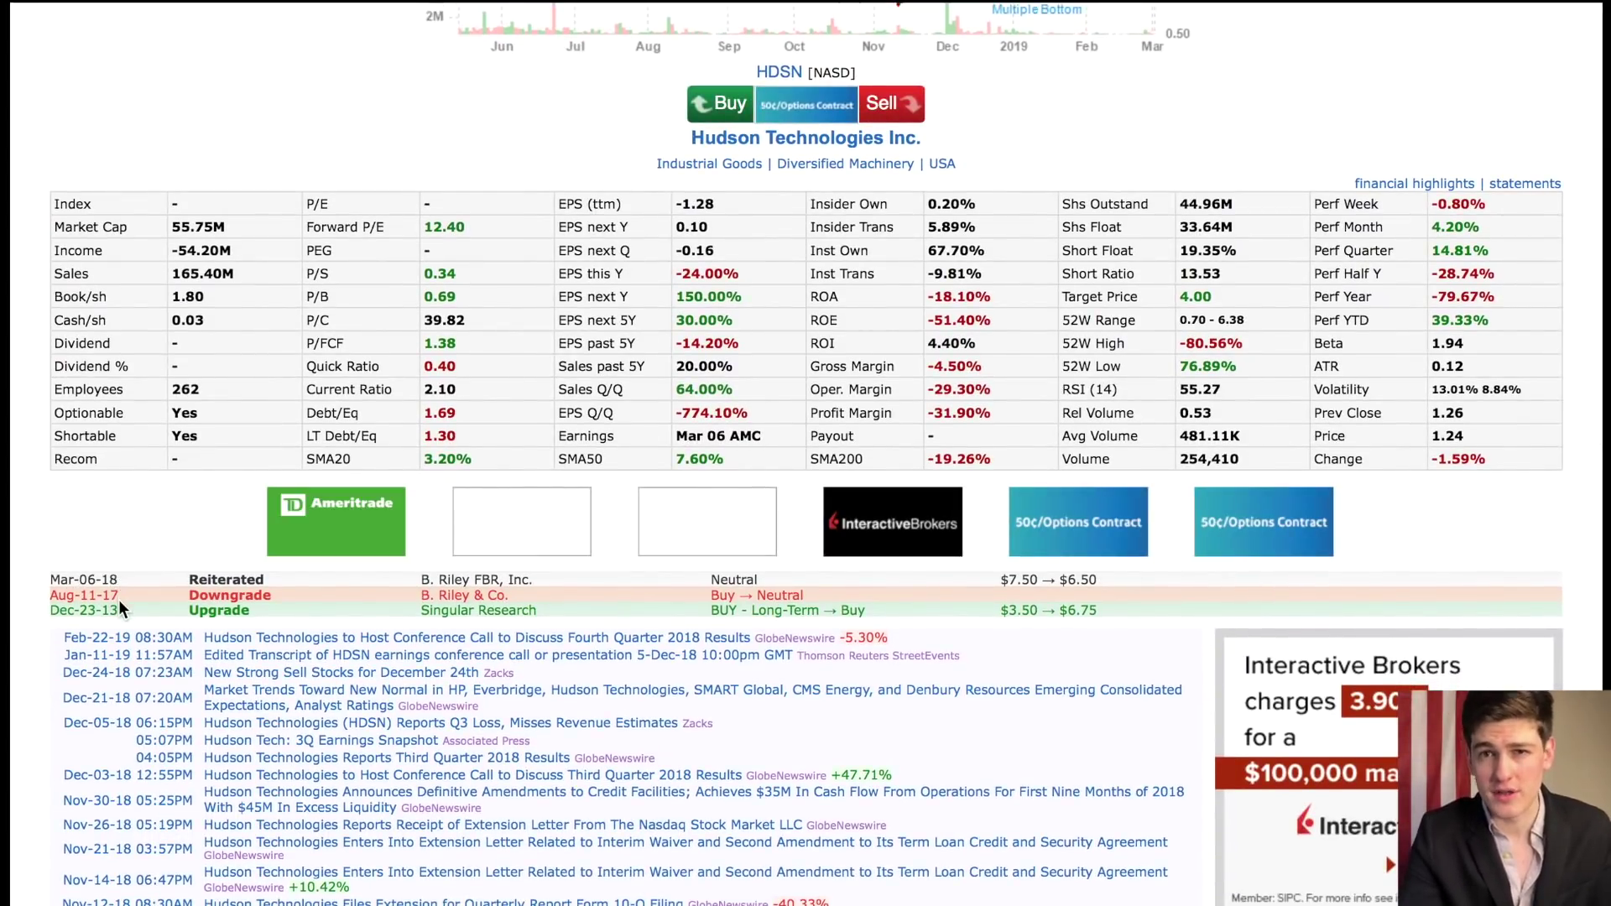
scroll(513, 605, "down", 1)
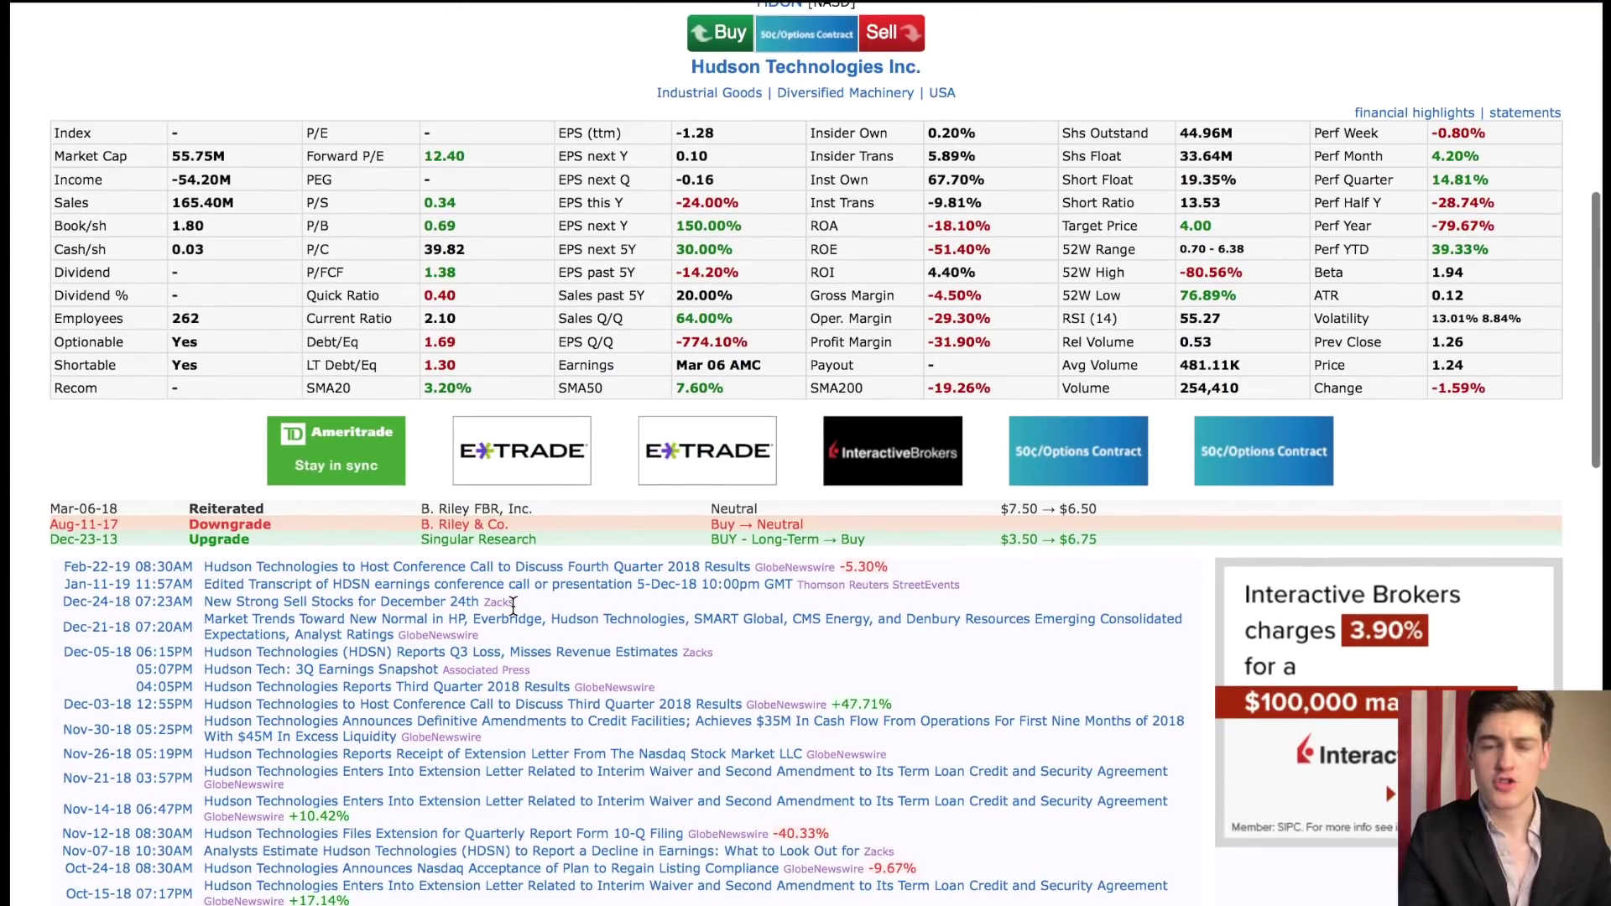
scroll(513, 604, "down", 4)
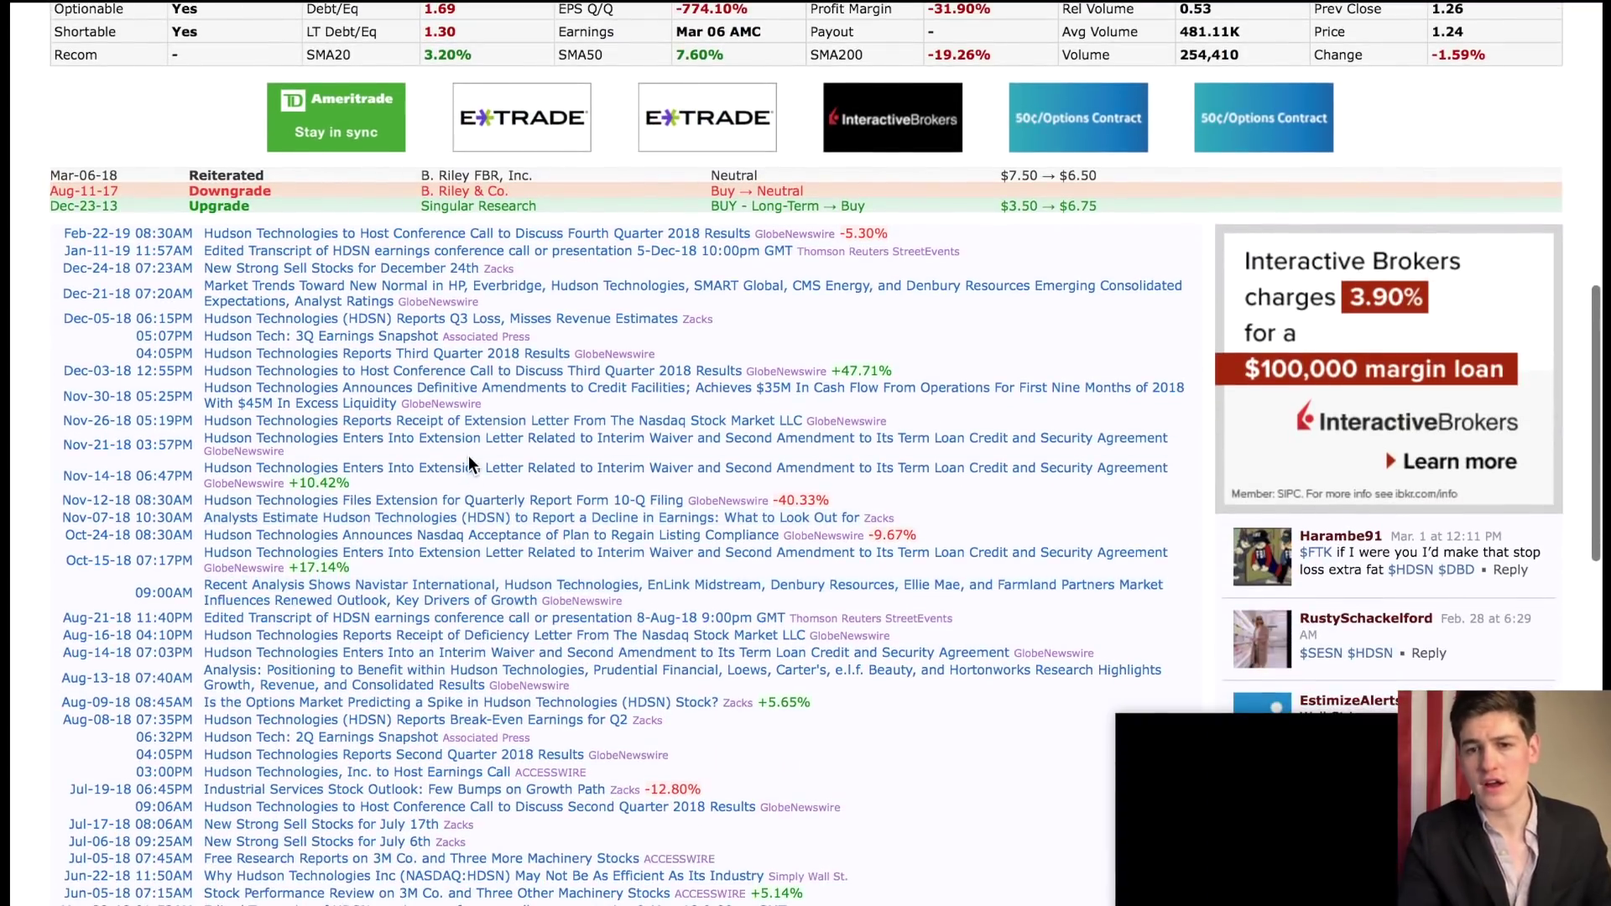
scroll(462, 466, "up", 5)
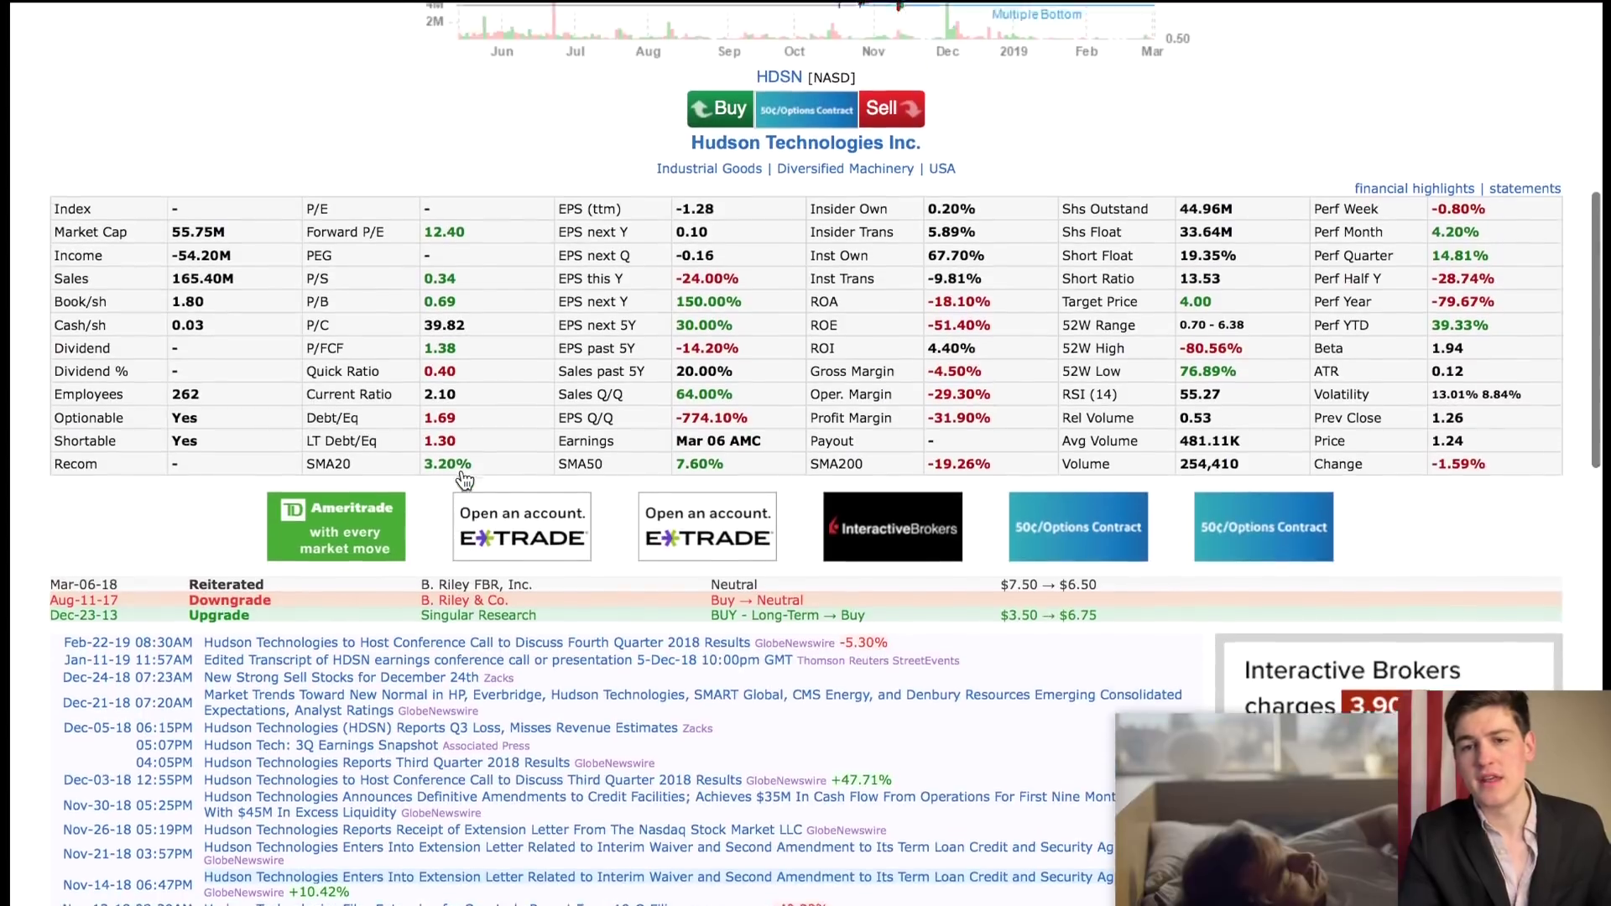
mouse_move(93, 5)
left_click(117, 57)
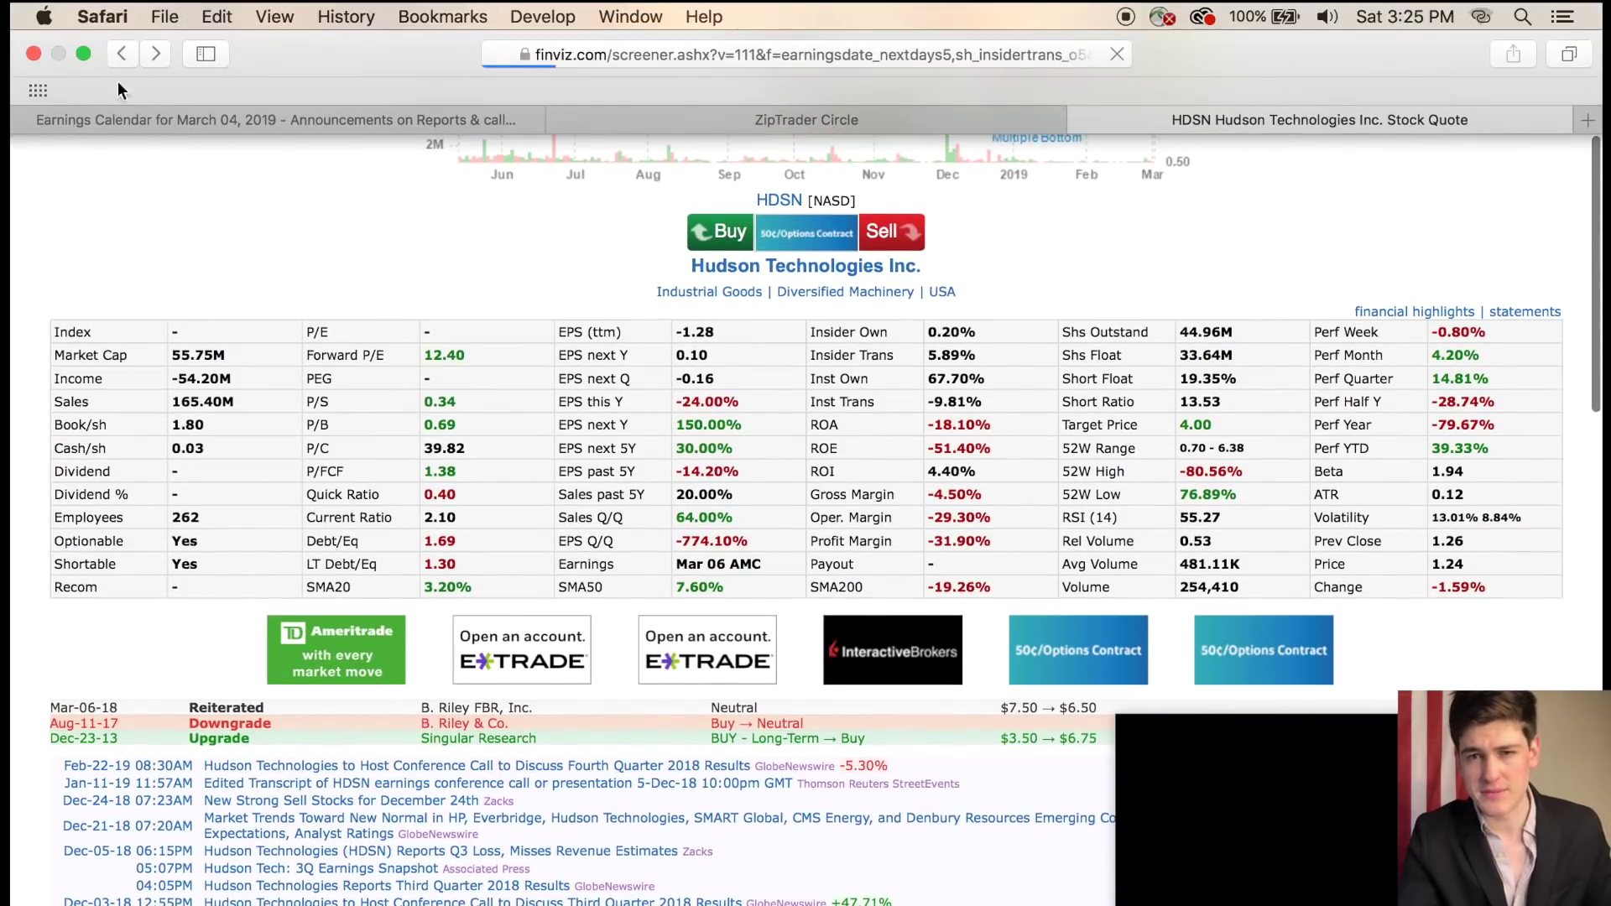
Review The Meet Group (MEET) quote page's chart, stats, ratings and news.
key("super+bracketleft")
scroll(501, 677, "down", 10)
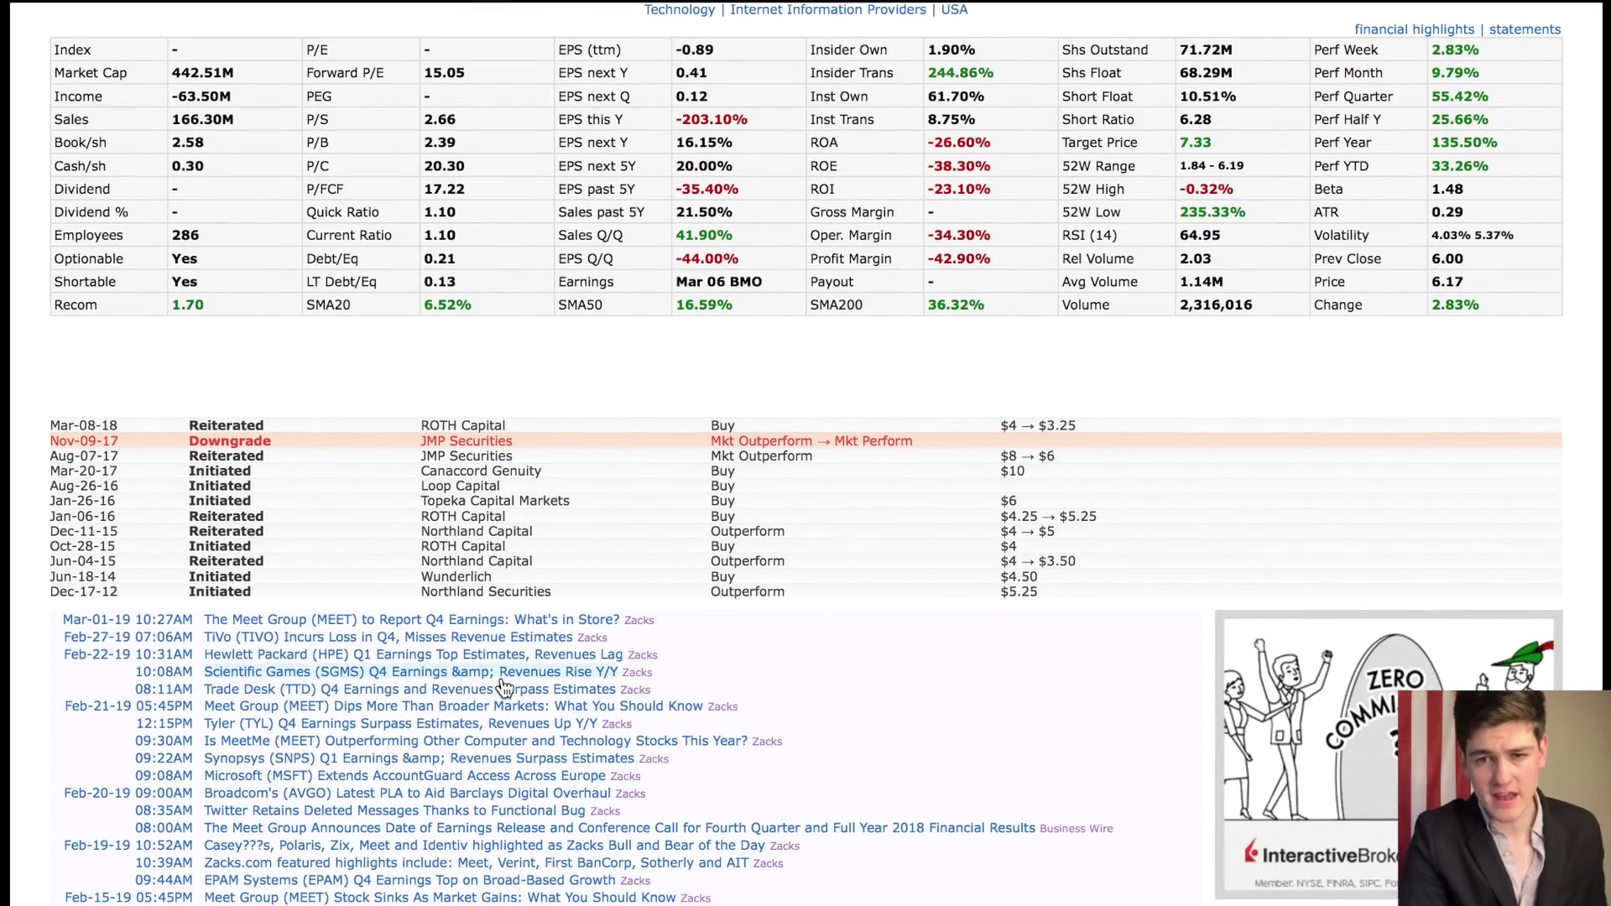
scroll(503, 688, "down", 3)
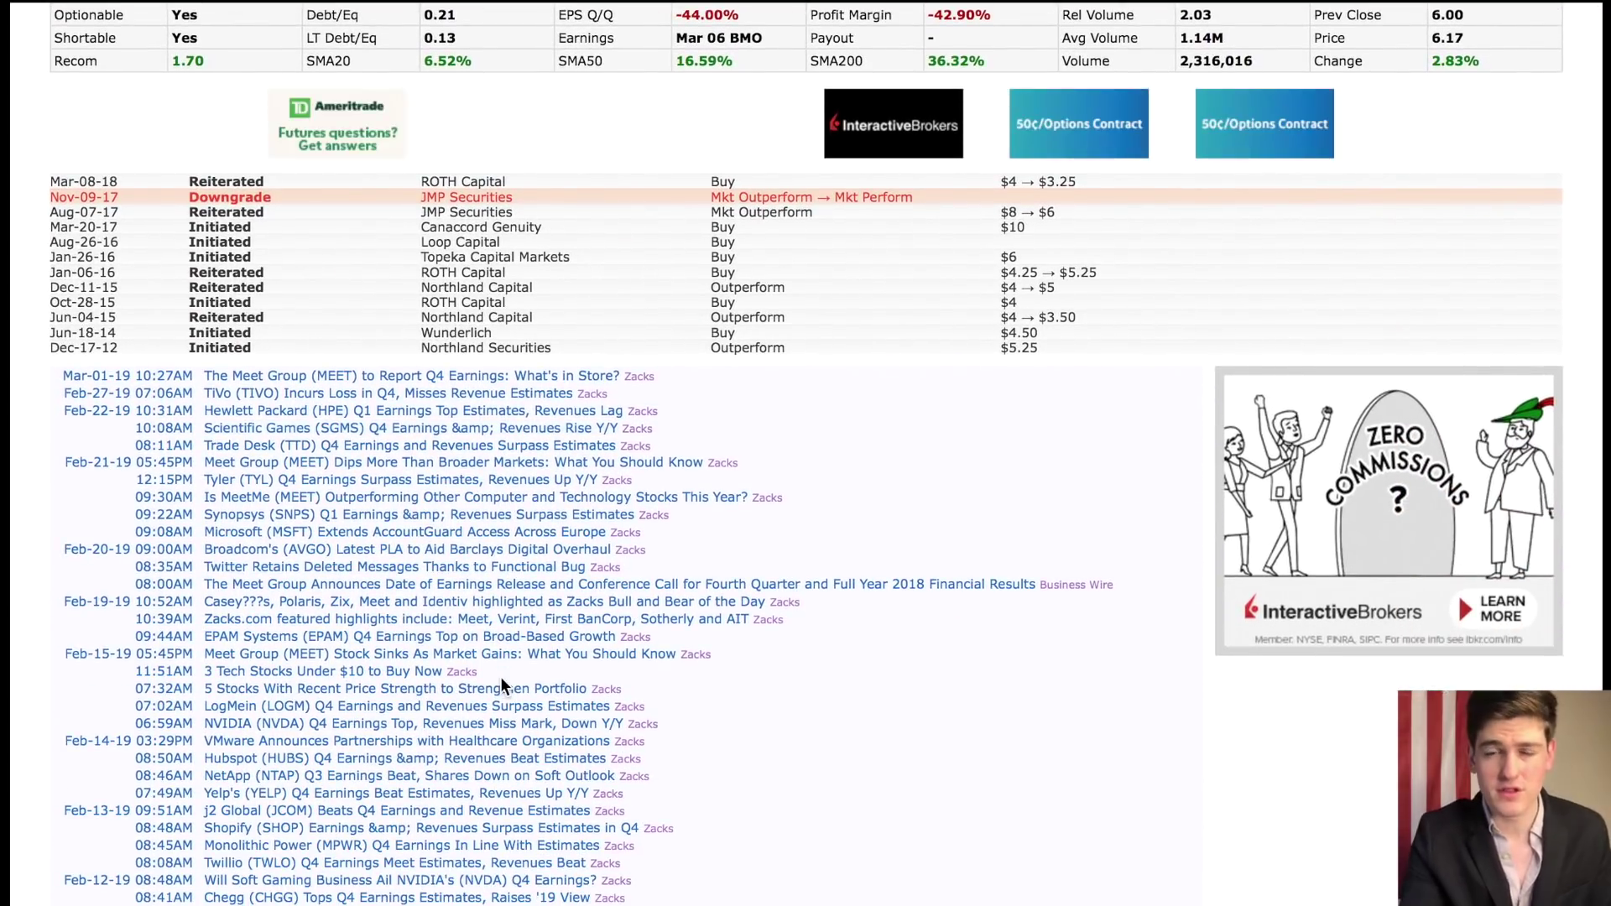
scroll(501, 676, "down", 9)
scroll(500, 677, "up", 15)
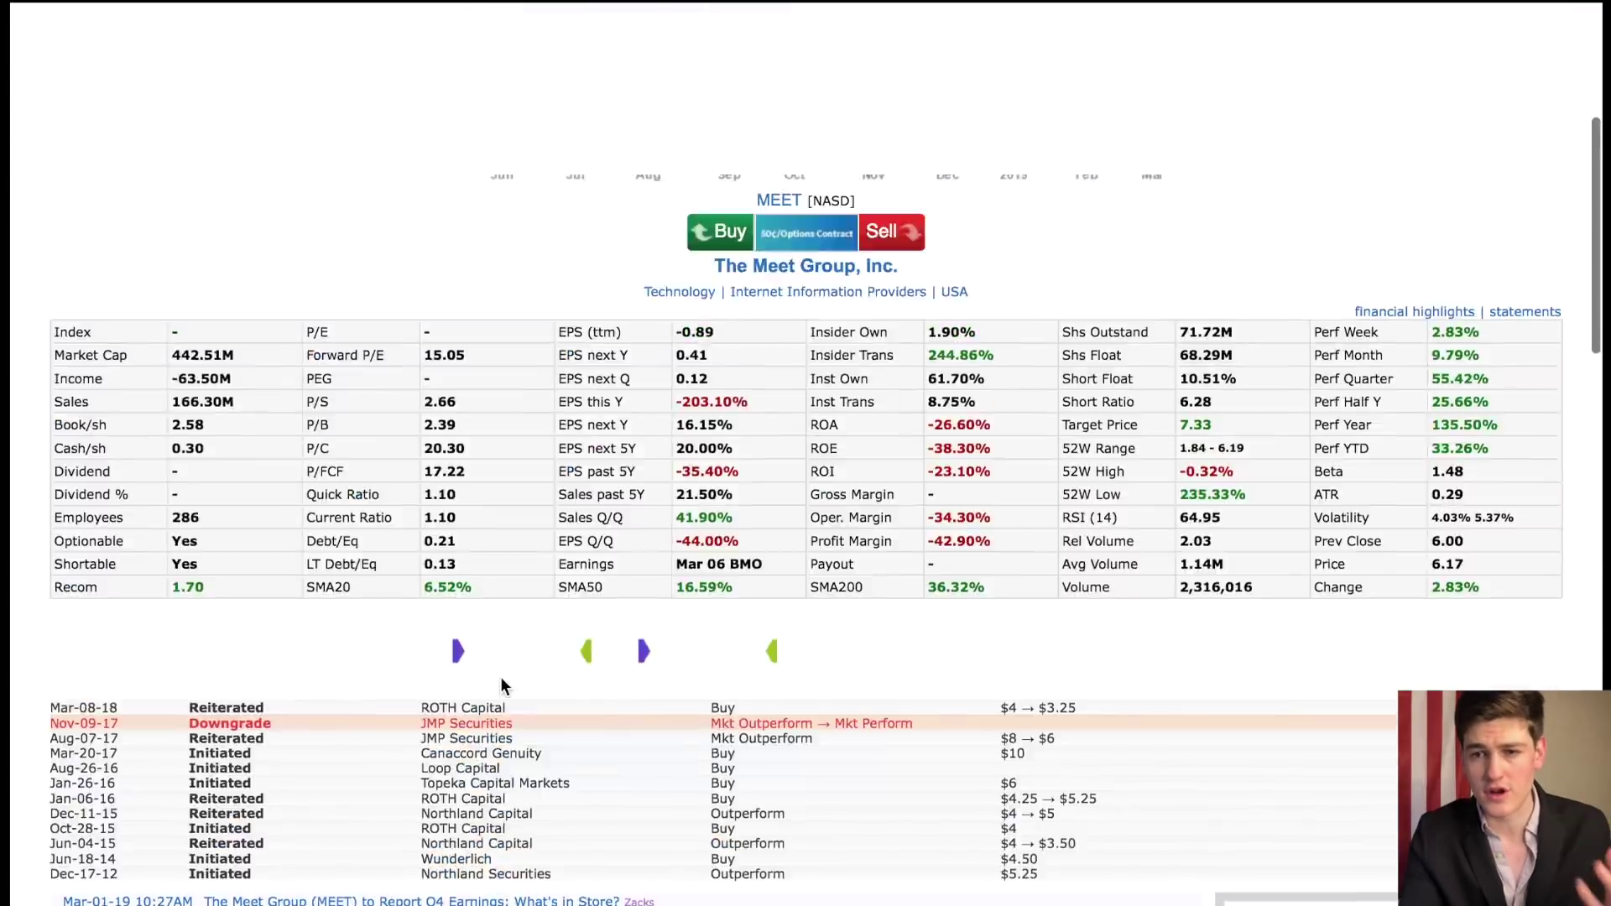
scroll(500, 687, "up", 6)
left_click(123, 53)
Review the American Finance Trust (AFIN) quote page, then go back to the screener results.
left_click(447, 843)
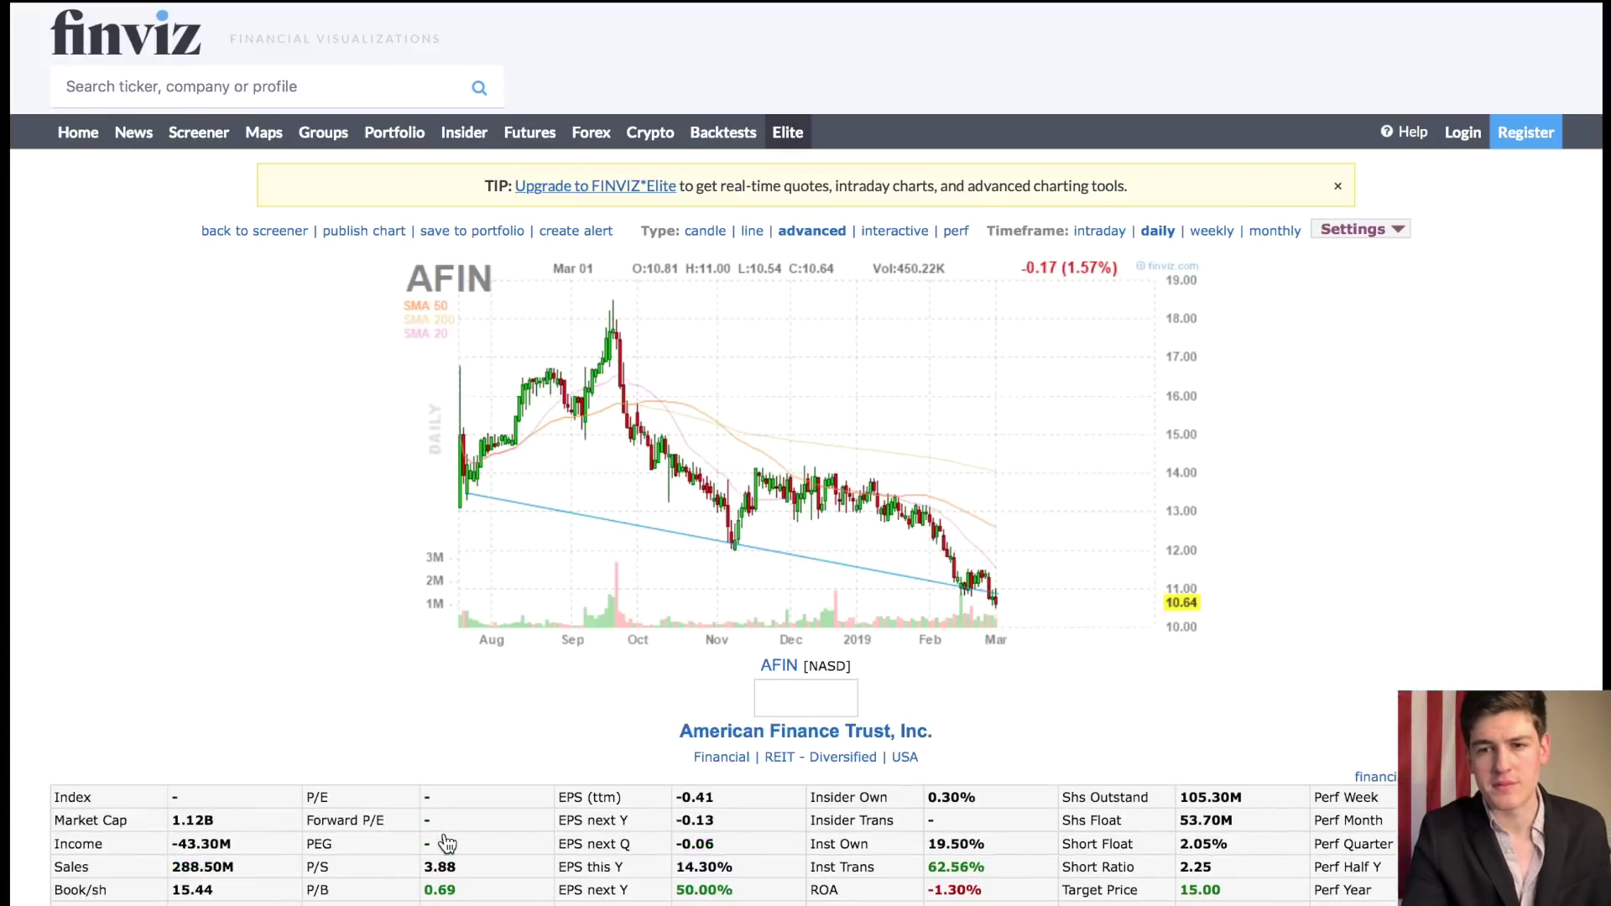
scroll(447, 843, "down", 6)
scroll(447, 842, "up", 4)
scroll(447, 843, "down", 5)
scroll(447, 843, "down", 3)
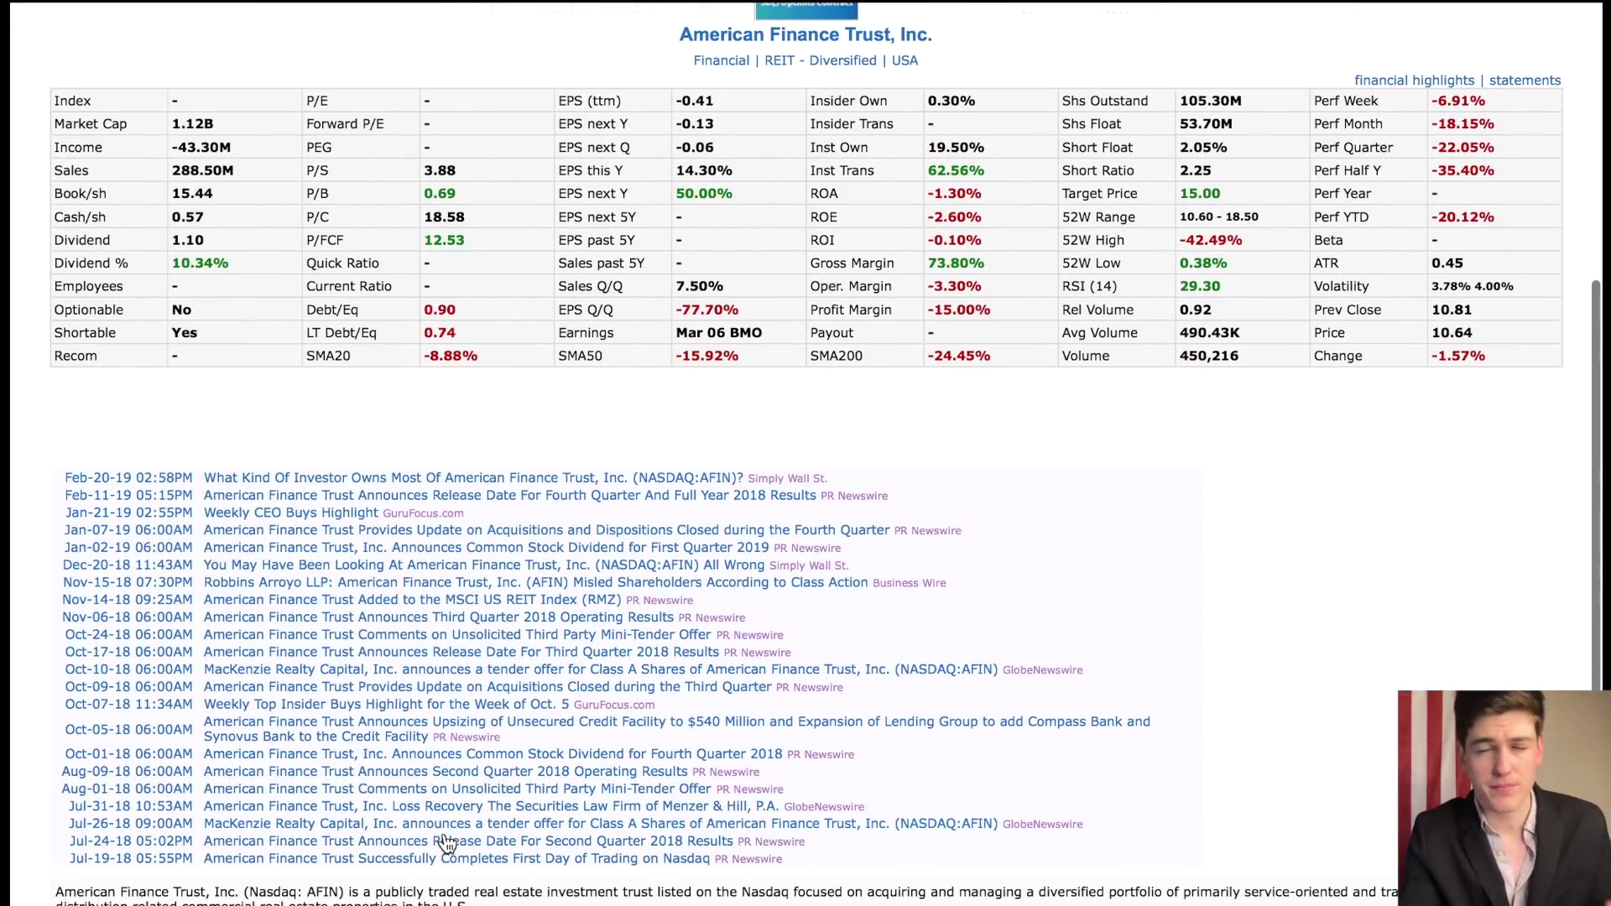
scroll(448, 842, "up", 1)
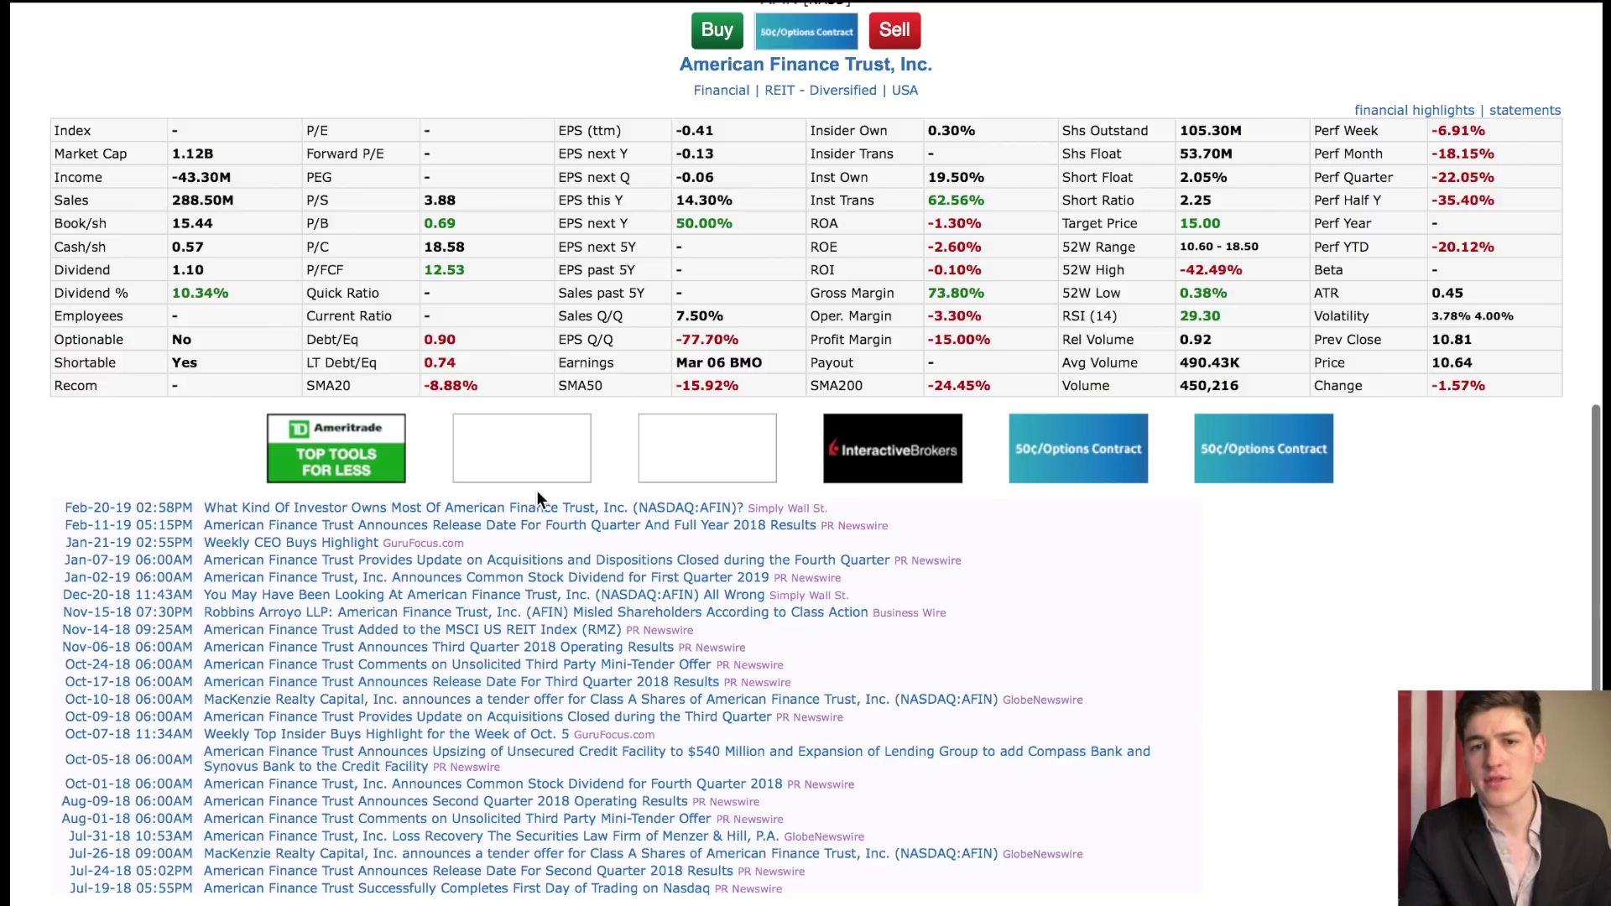
mouse_move(168, 3)
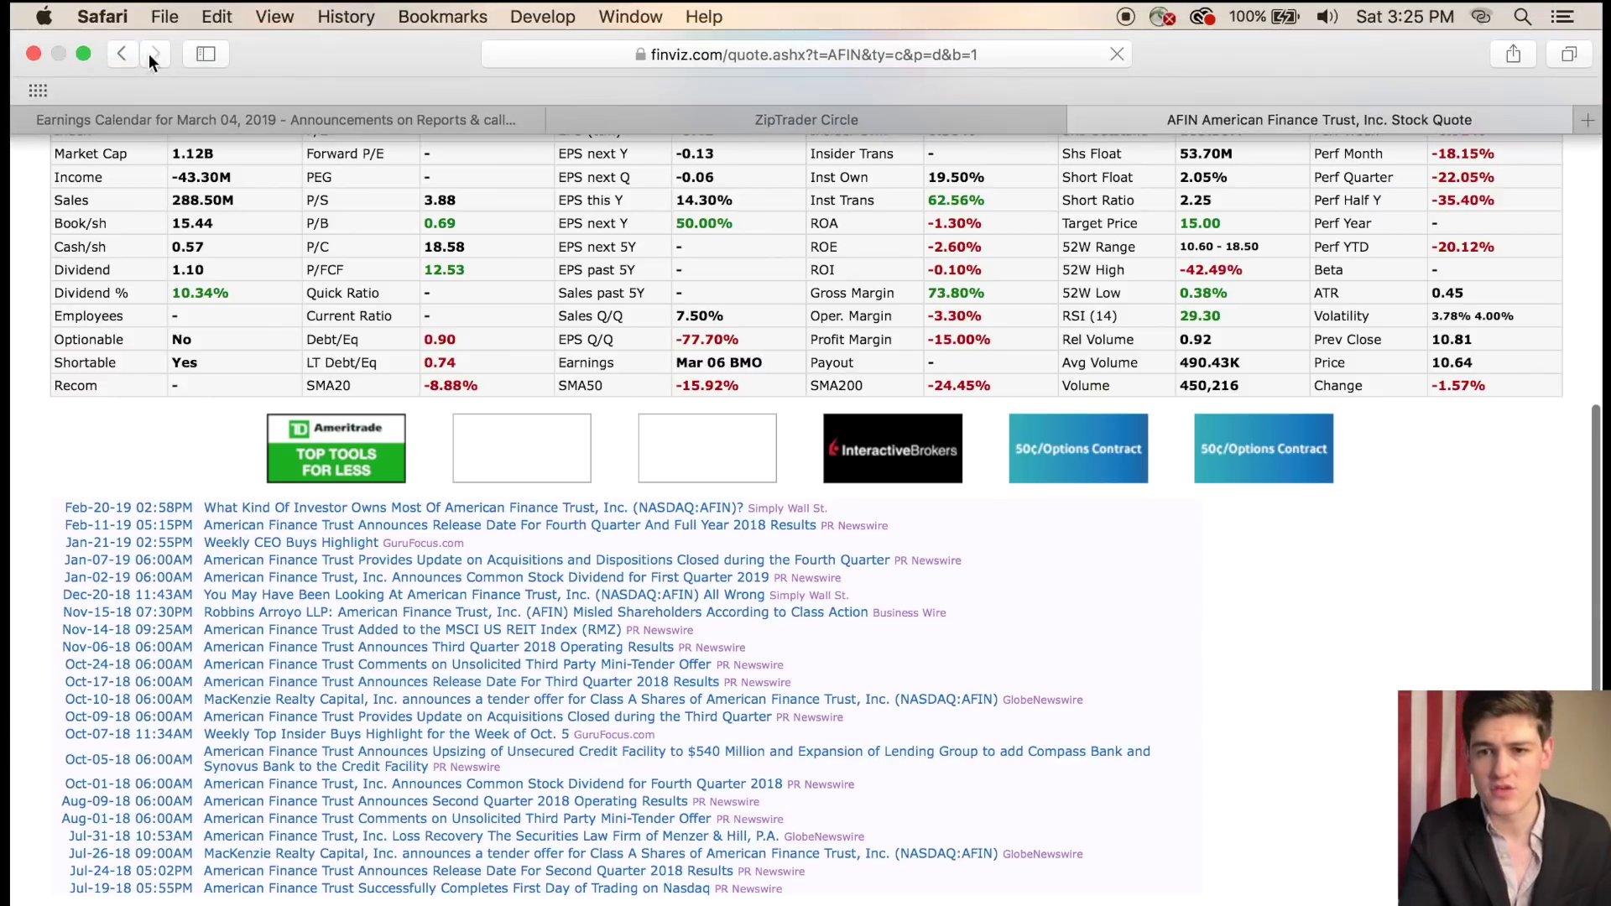
key("super+bracketleft")
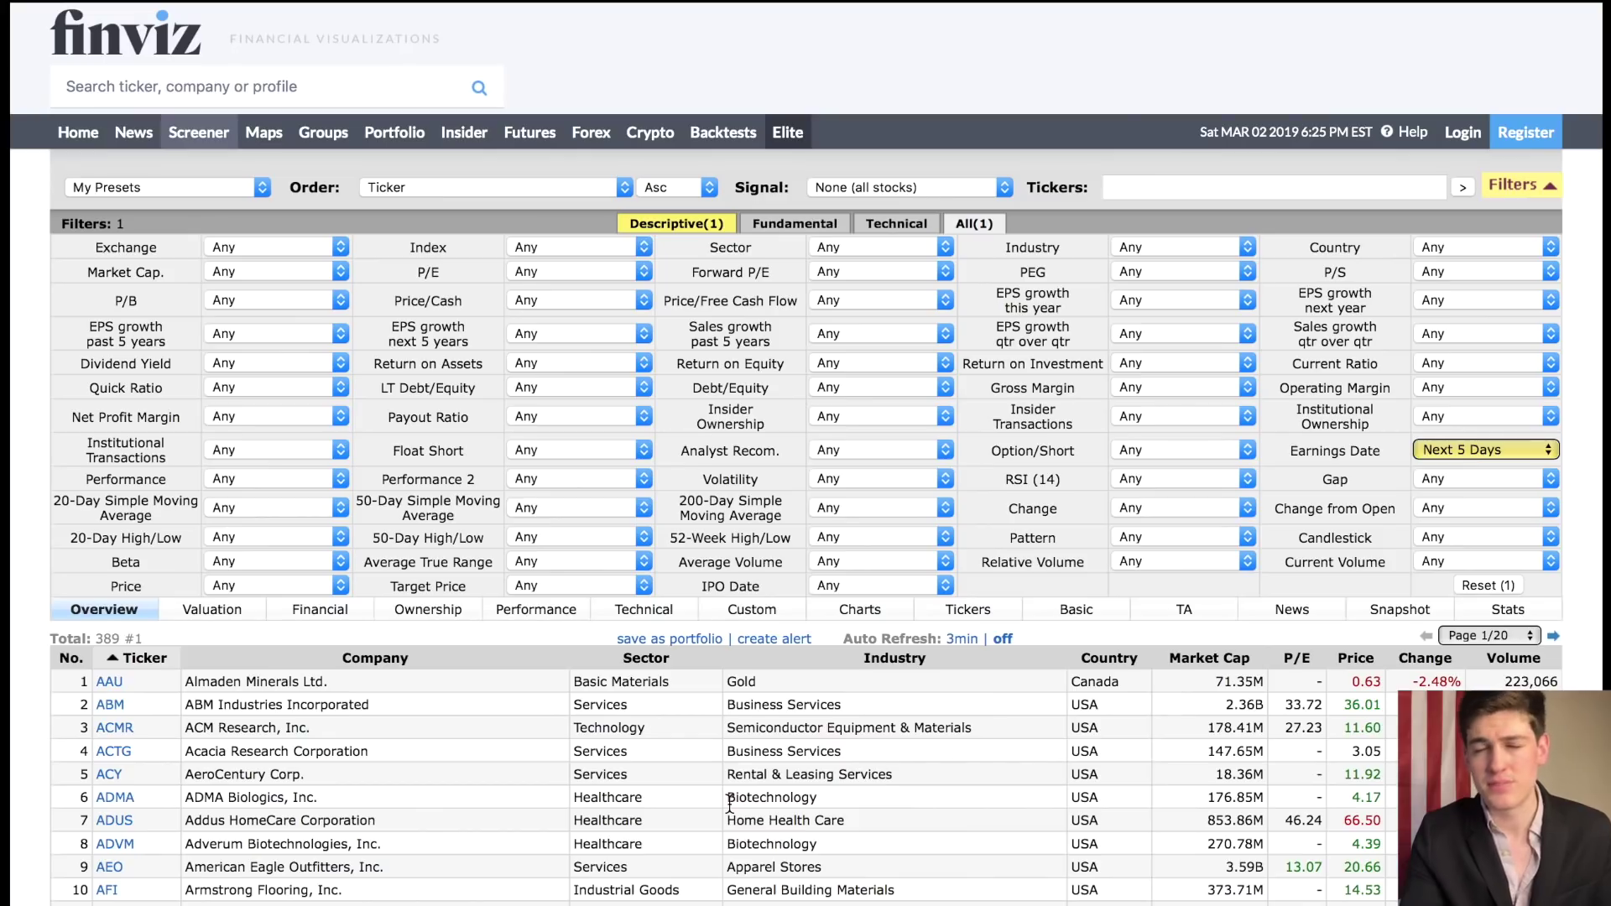
Go forward to the AFIN quote page again and scroll through its stats table and news.
scroll(642, 816, "down", 3)
key("super+bracketright")
scroll(443, 842, "down", 3)
scroll(446, 842, "down", 1)
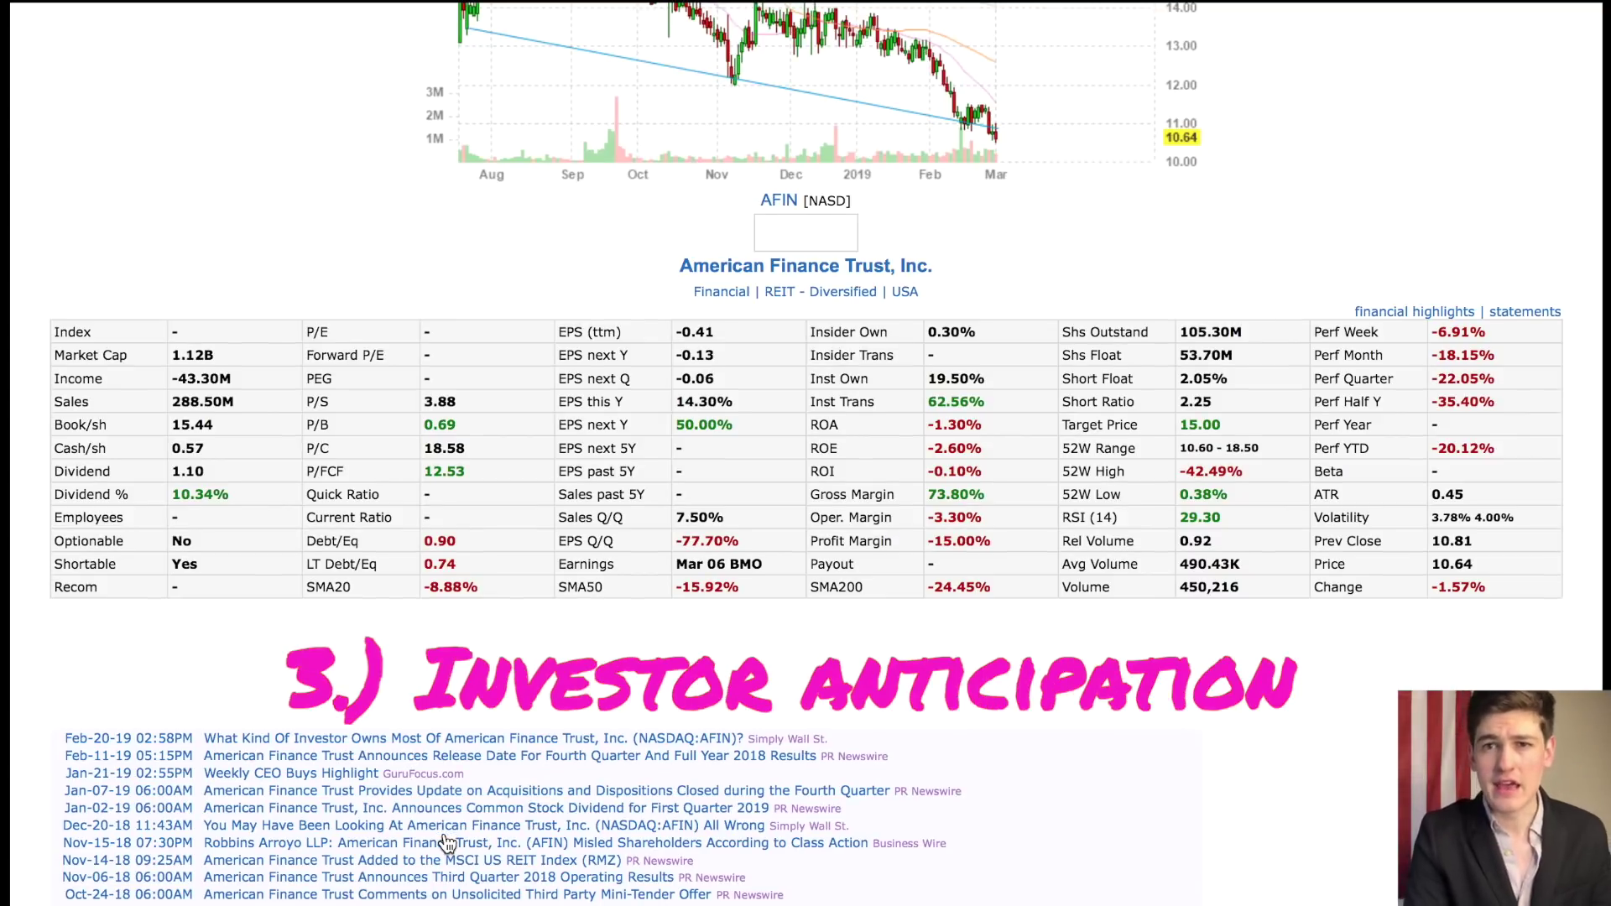
scroll(447, 842, "down", 1)
scroll(447, 841, "down", 1)
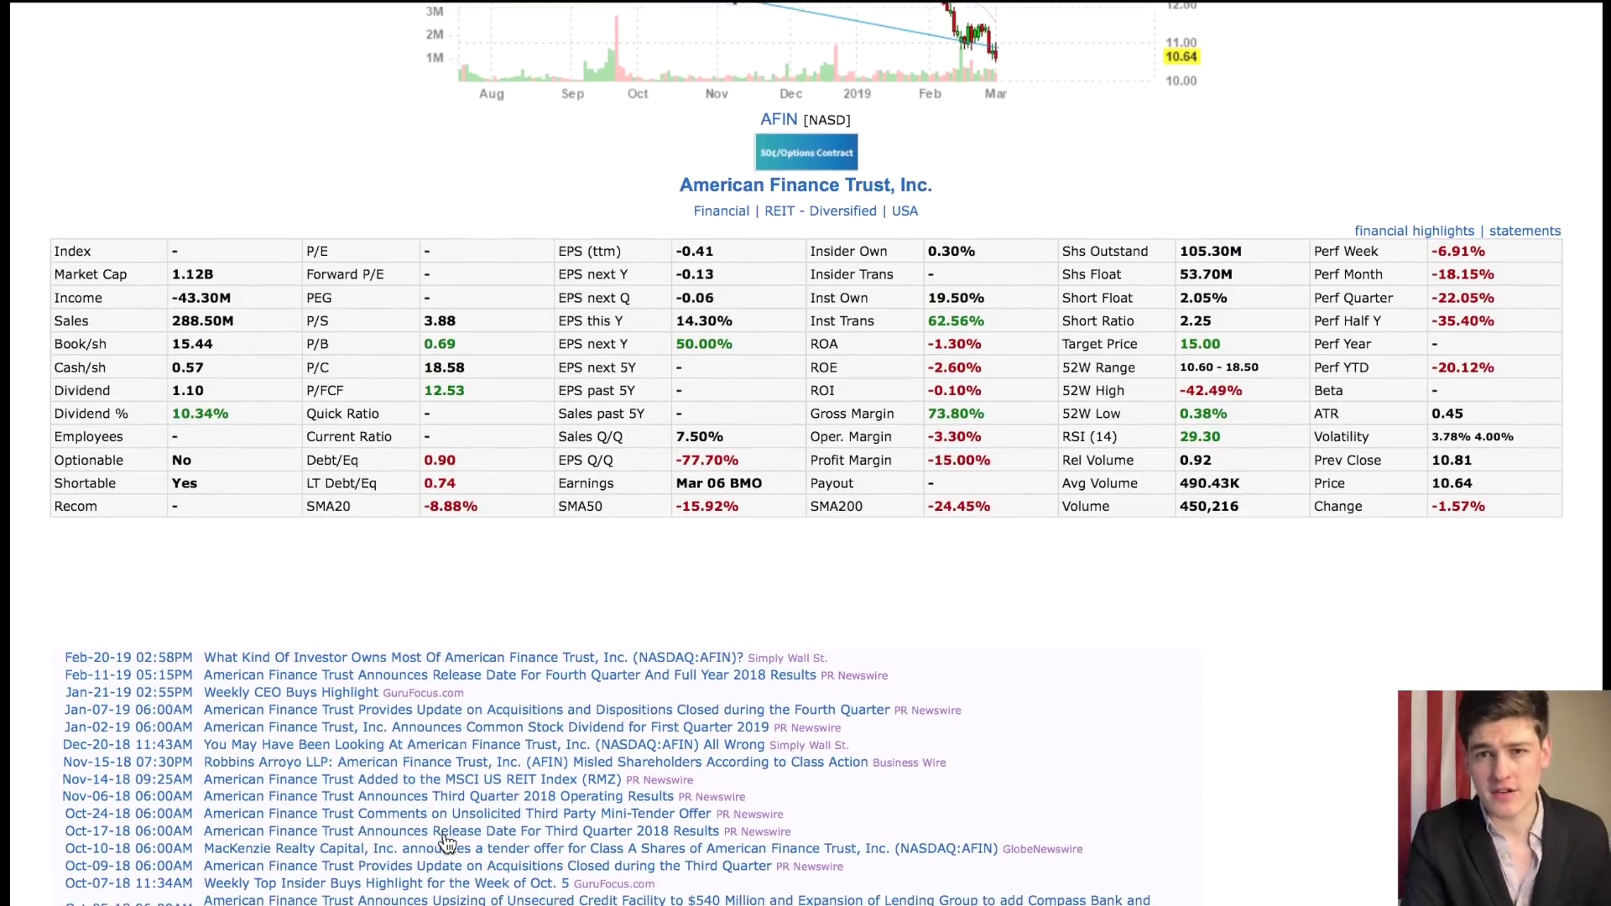
scroll(446, 842, "down", 1)
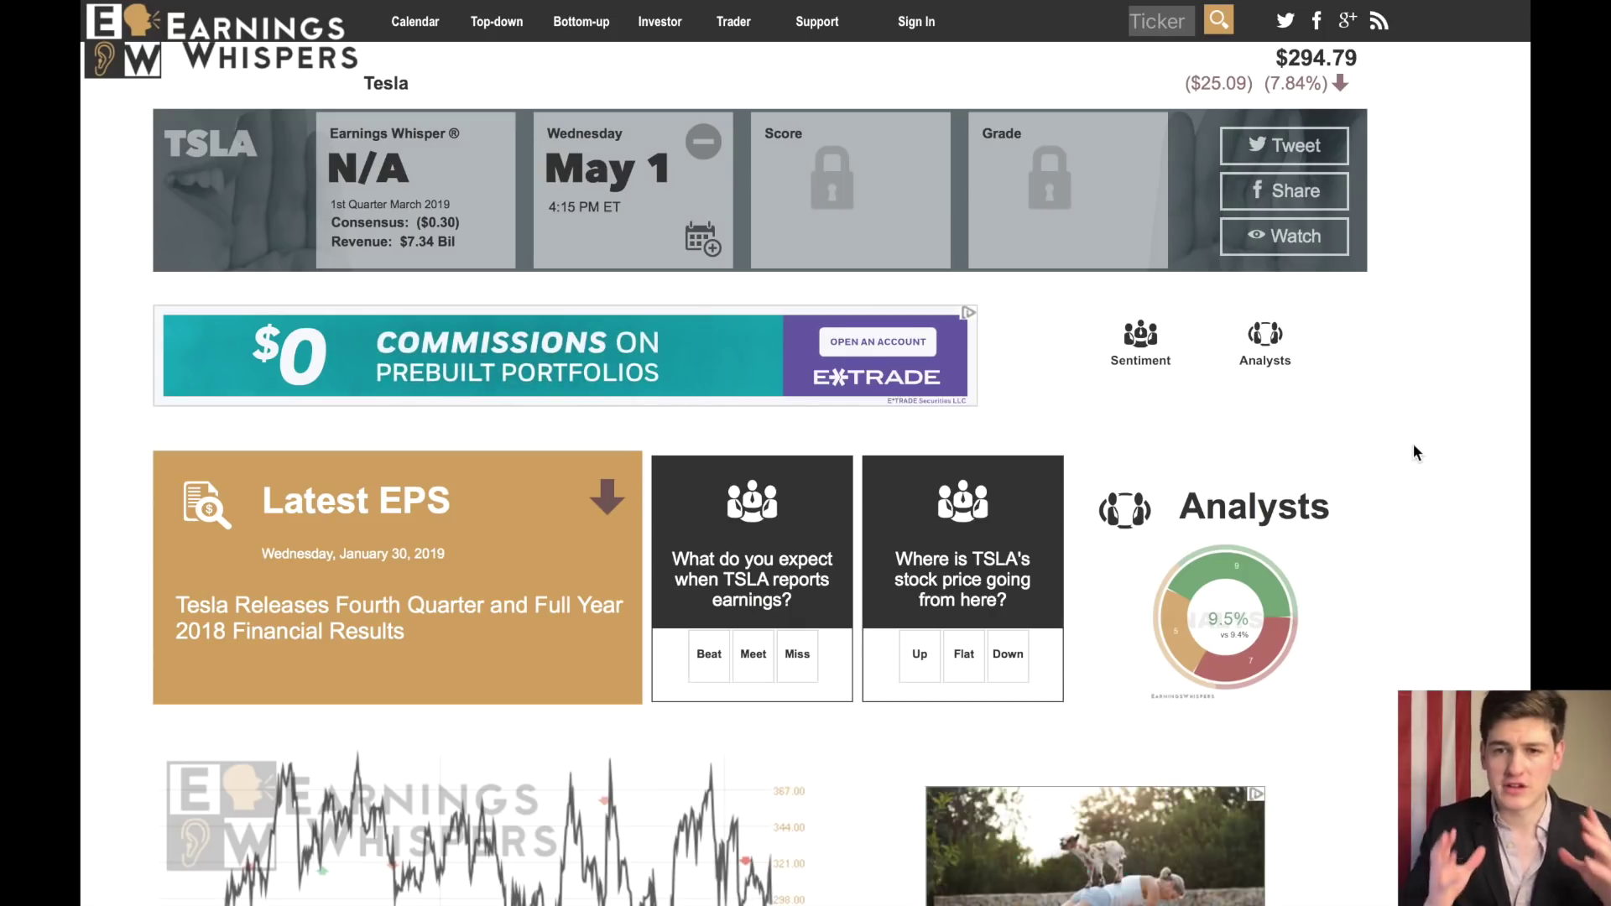
scroll(1413, 443, "down", 1)
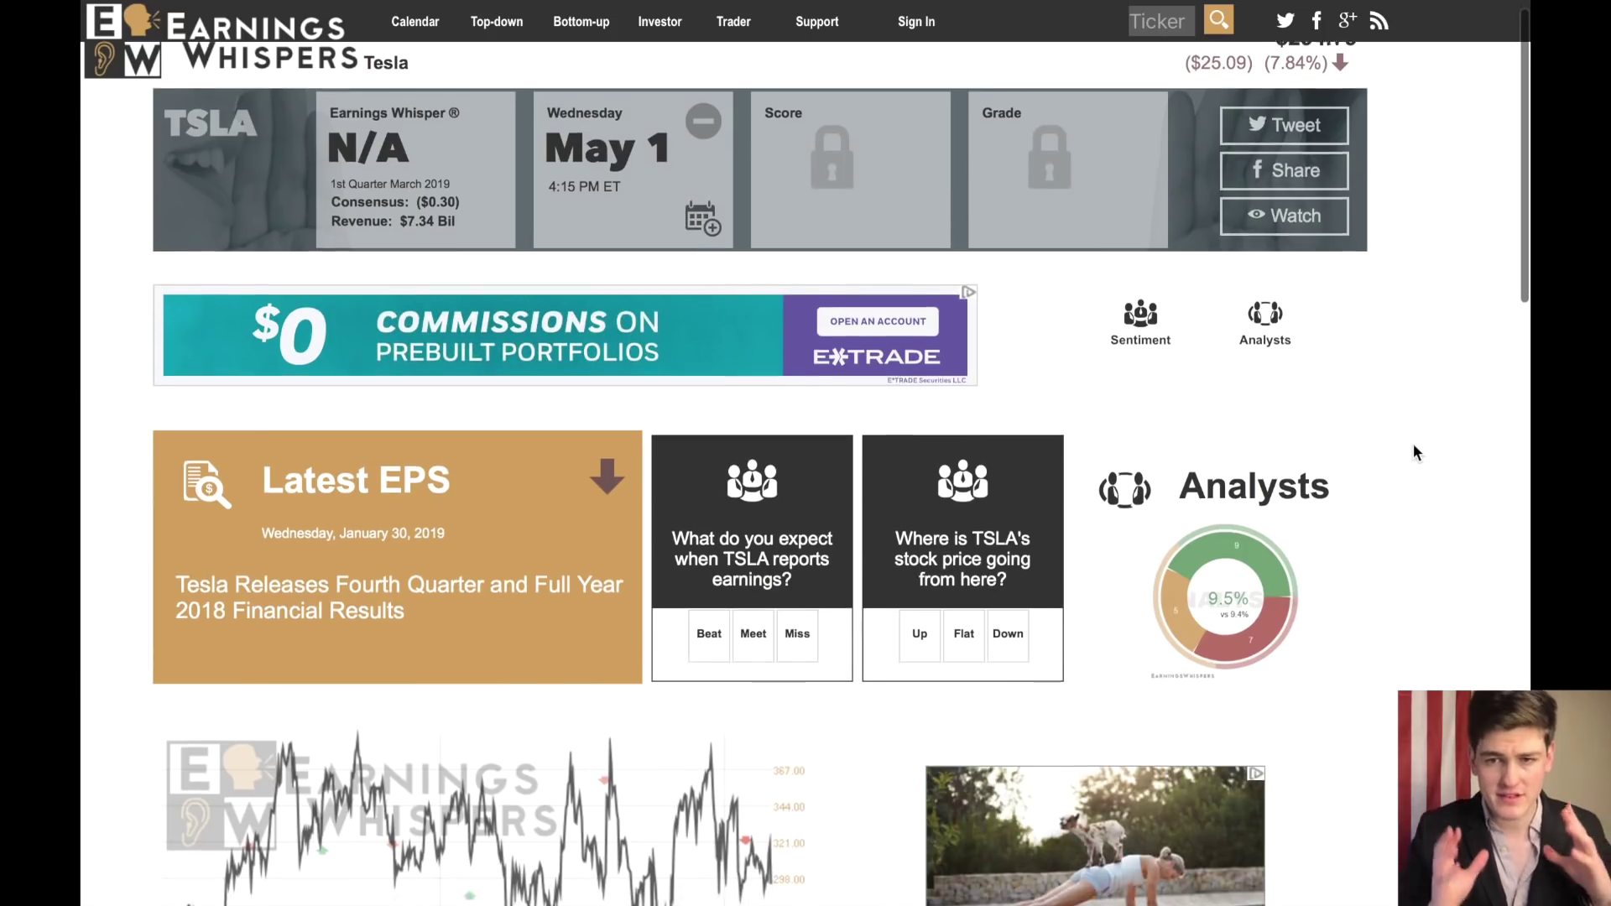
Scroll the Tesla (TSLA) Earnings Whispers page through Growth and Peers, then back to the top.
scroll(1413, 453, "up", 1)
scroll(1413, 453, "down", 6)
scroll(1413, 453, "down", 5)
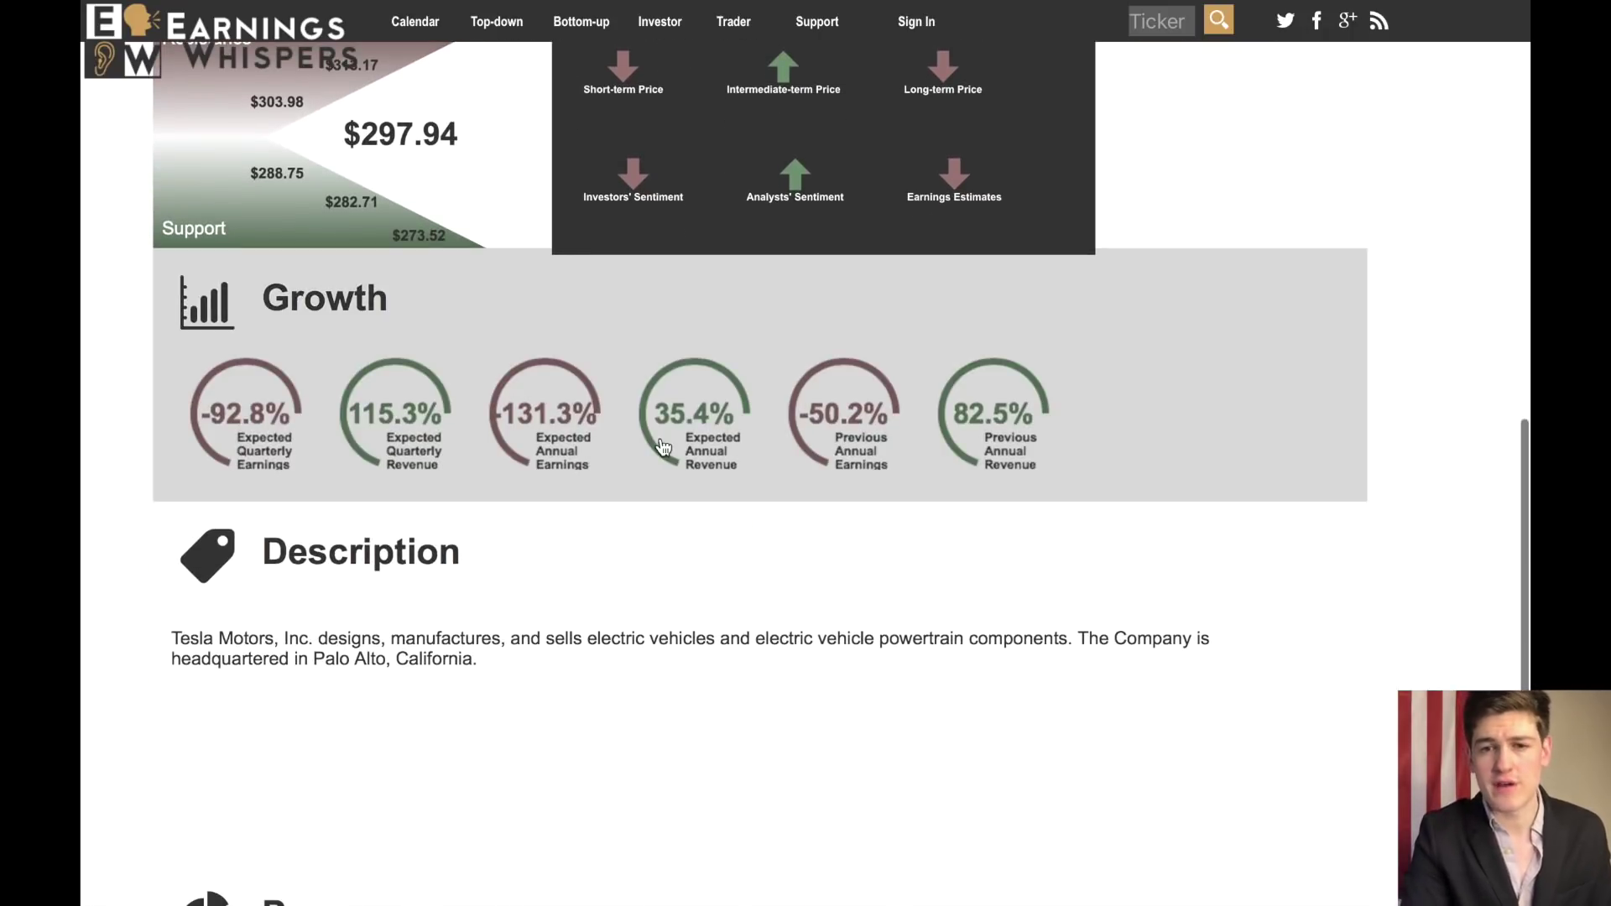
scroll(531, 678, "down", 7)
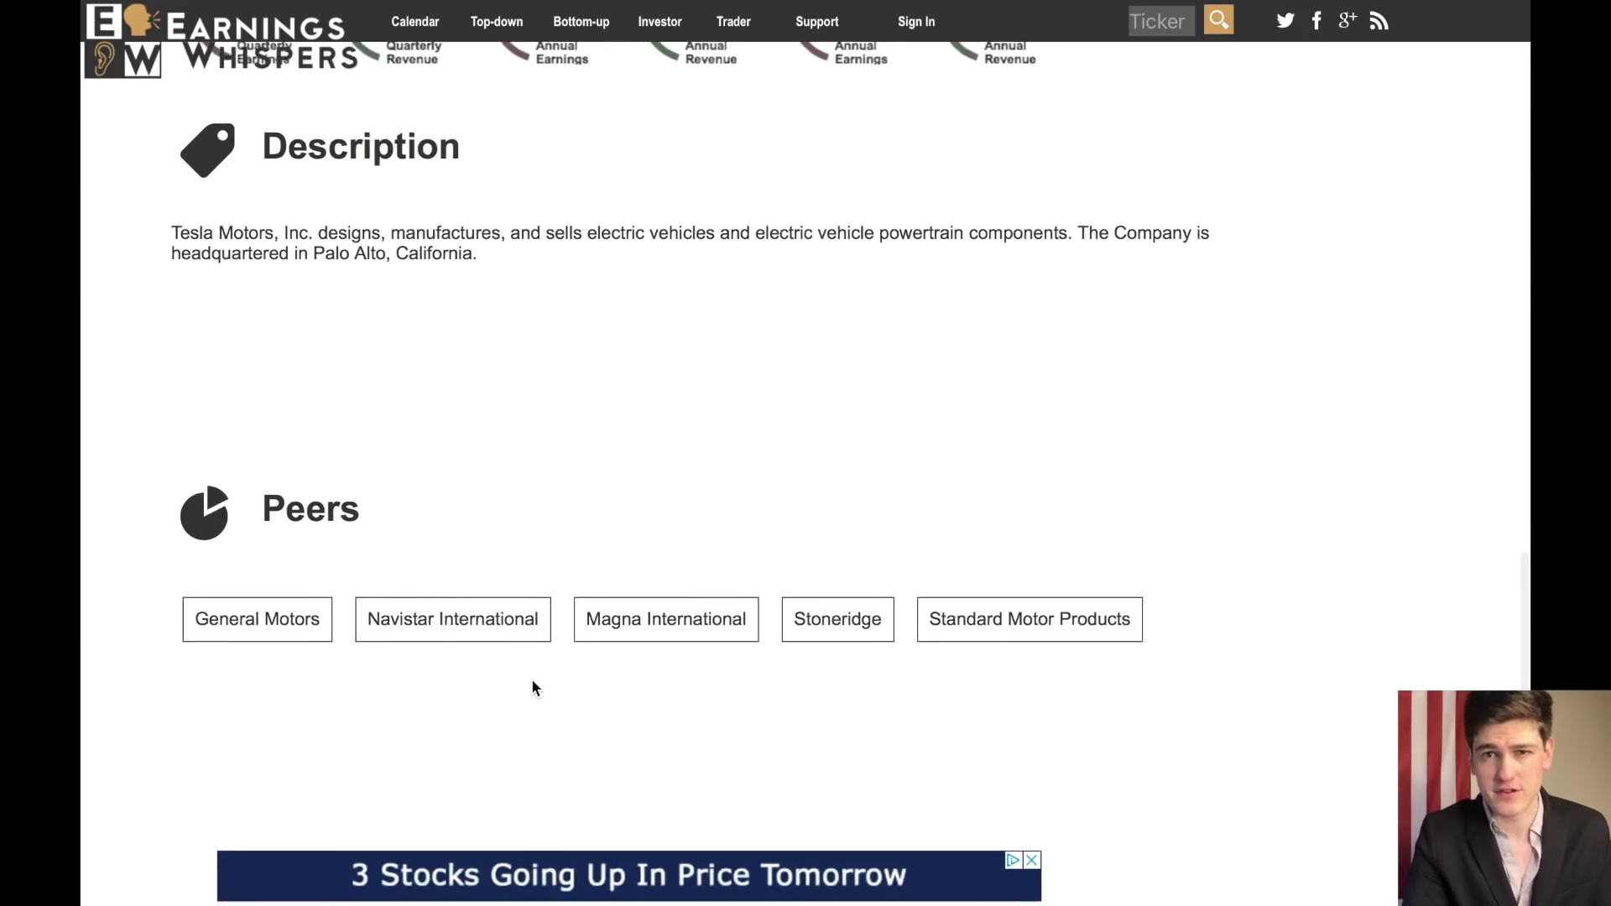
key("Home")
Search ticker CRON to load Cronos Group's earnings page (Tuesday Mar 26, 7:00 AM ET).
left_click(1163, 21)
type("CRON")
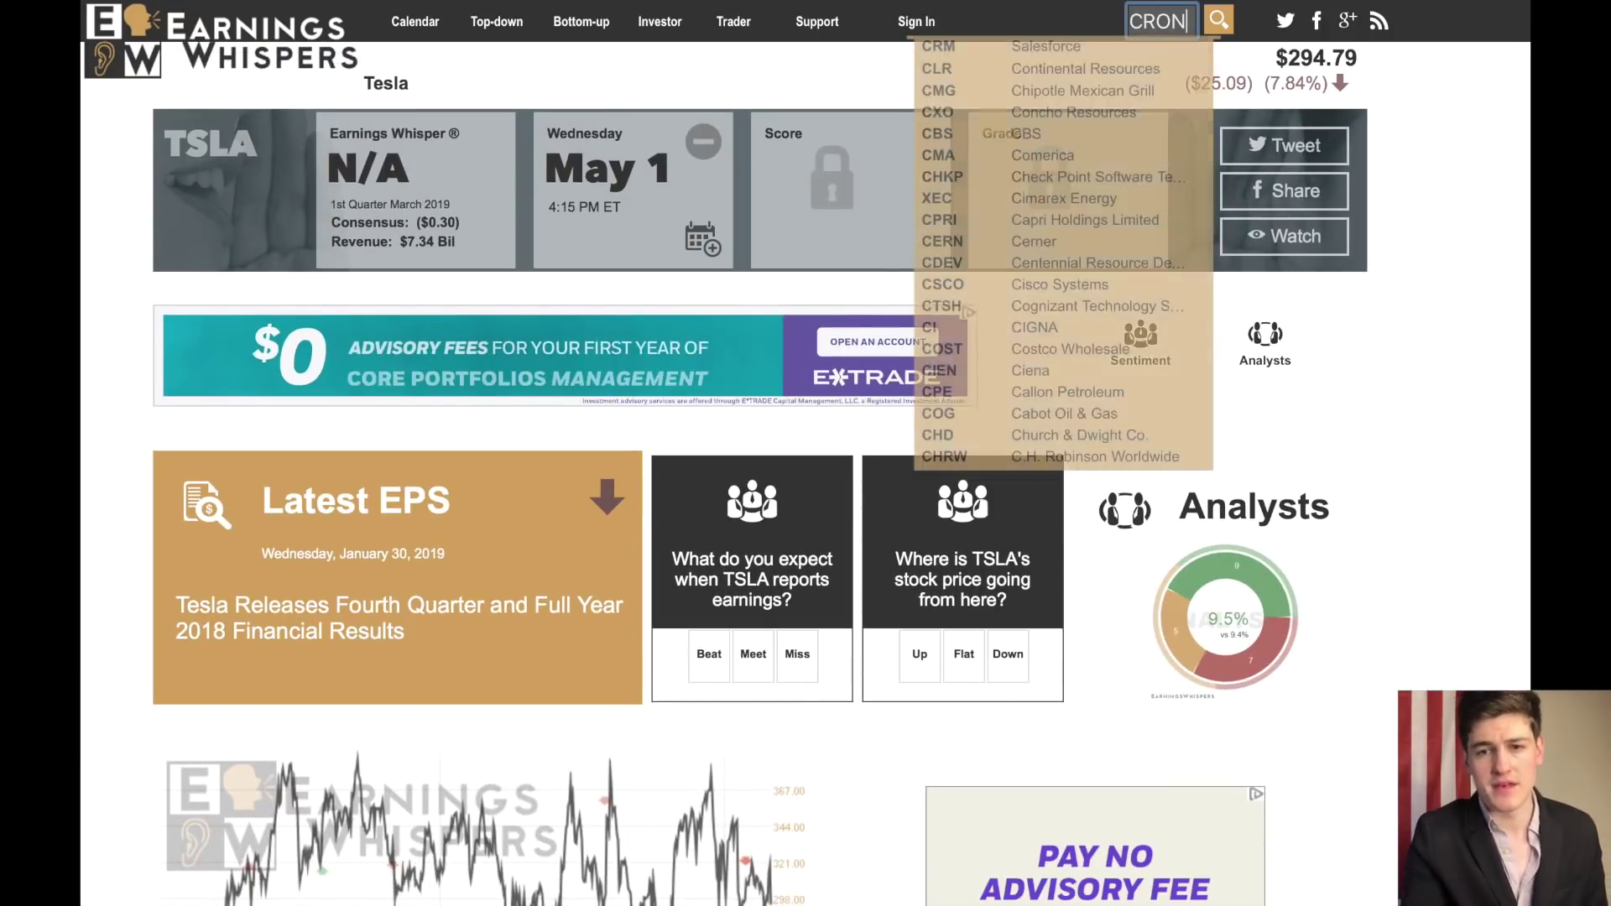
key("Return")
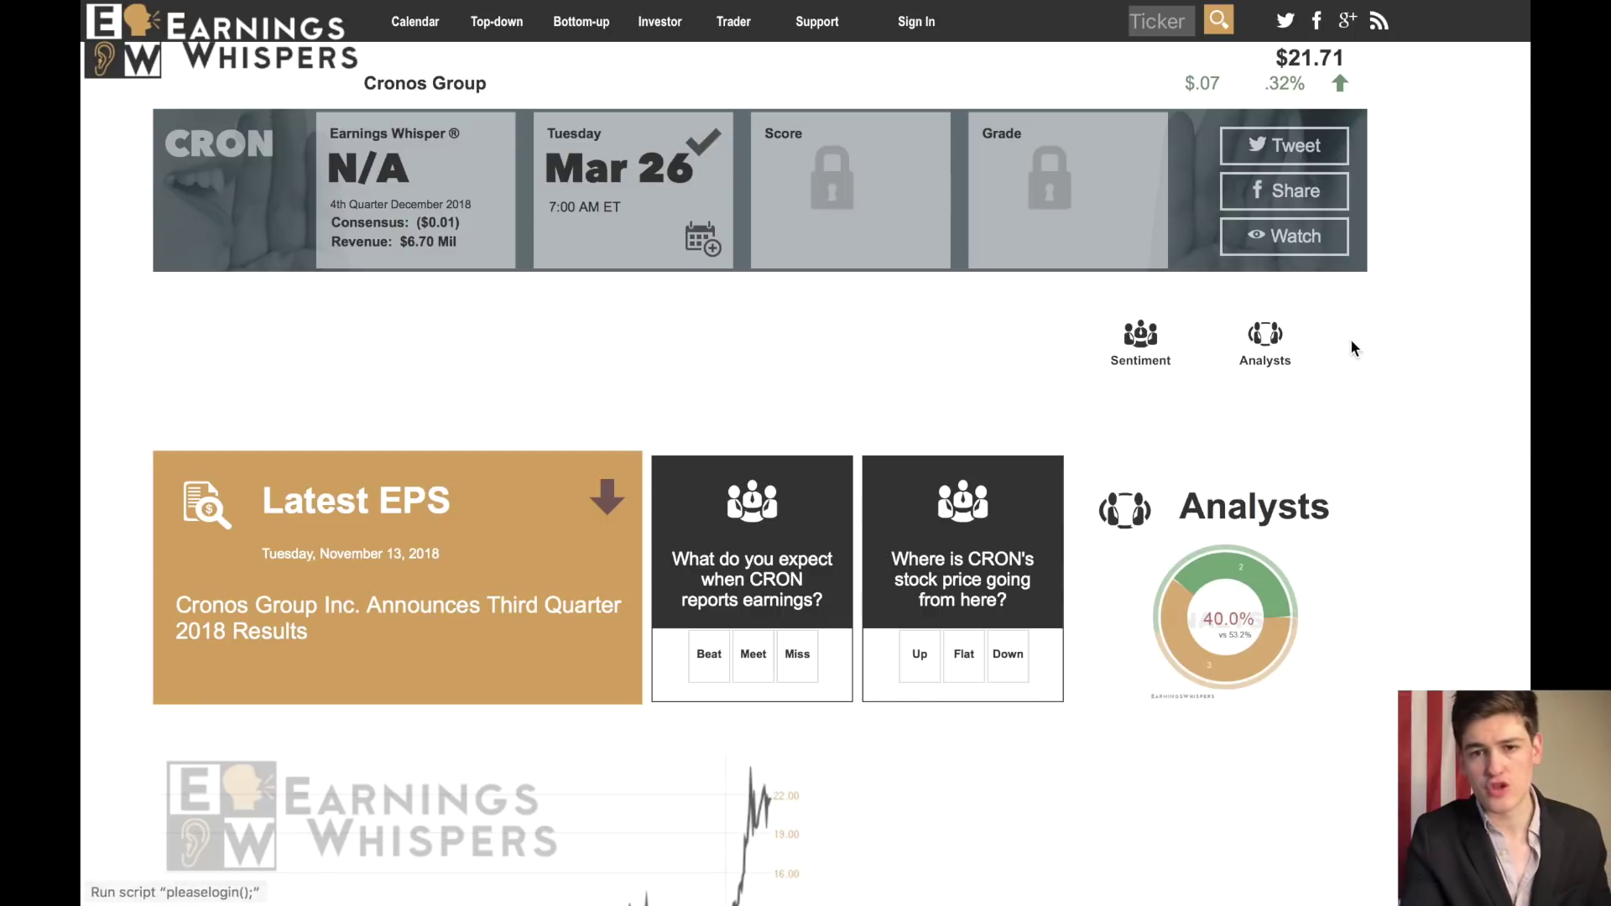
scroll(1351, 339, "down", 2)
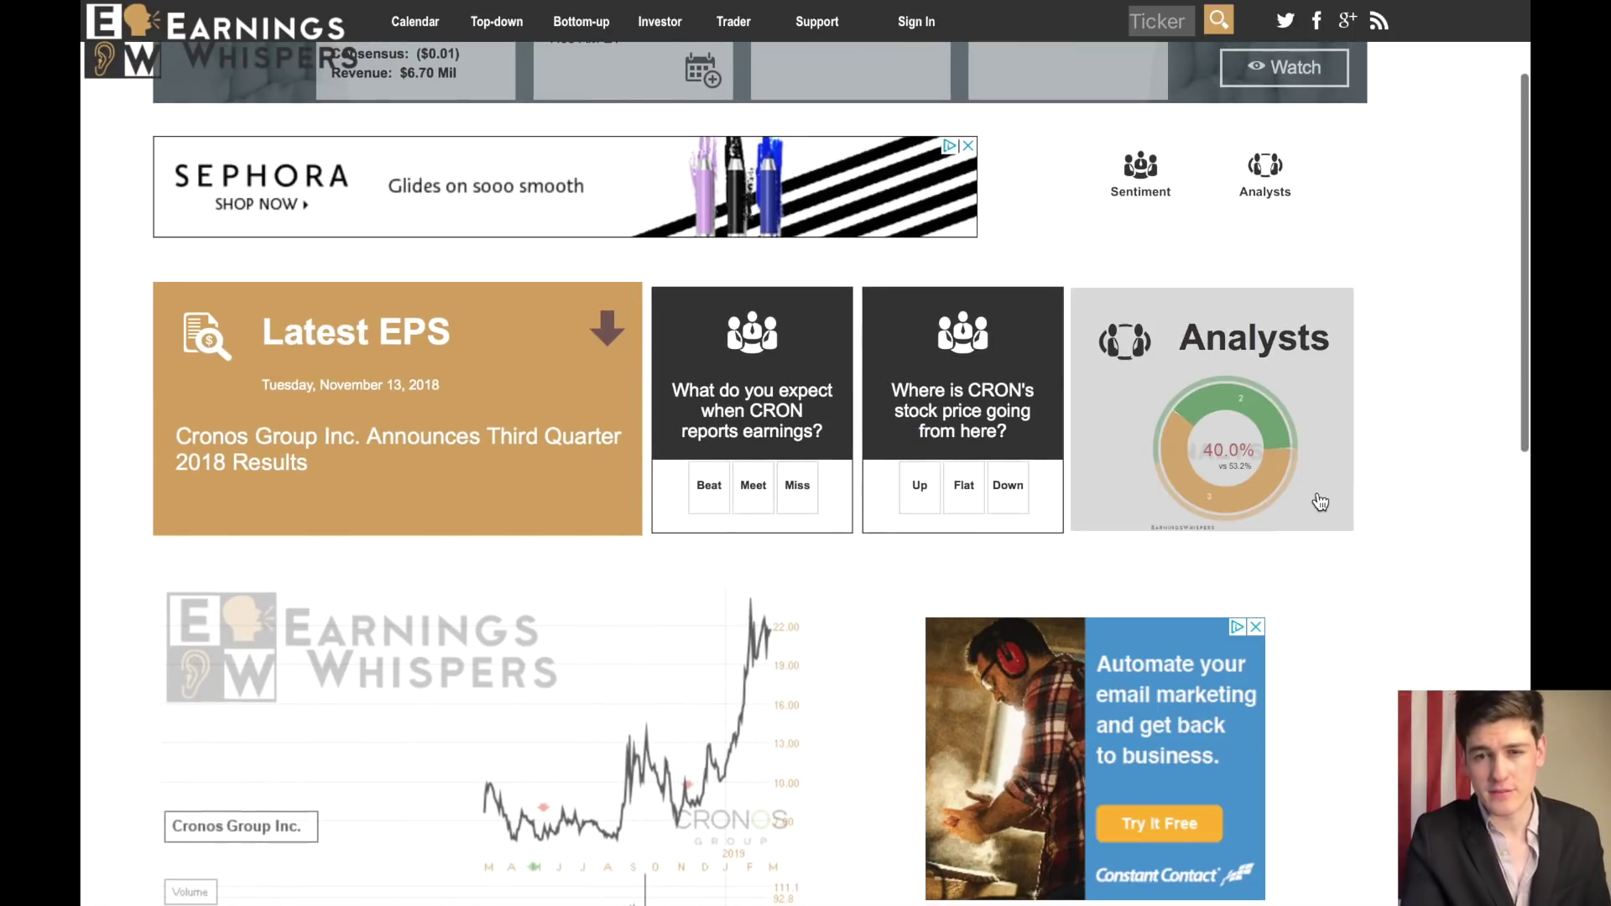
scroll(1320, 503, "down", 5)
scroll(1320, 504, "up", 7)
left_click(916, 21)
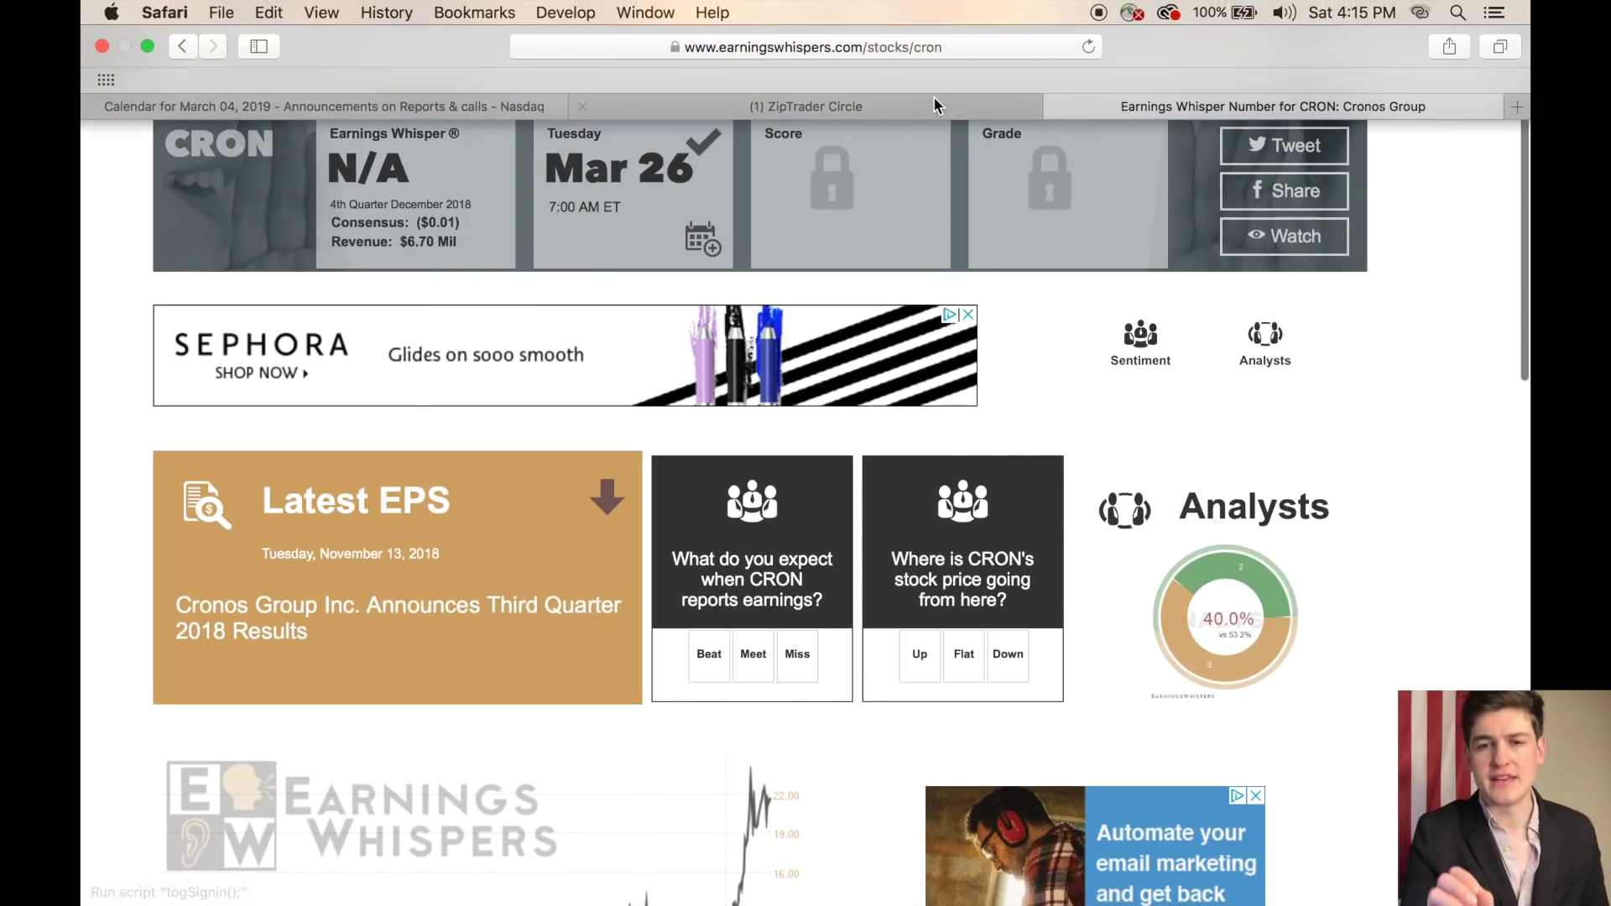
Switch to the ZipTrader Circle Facebook group and scroll through its feed.
left_click(933, 97)
scroll(854, 547, "up", 4)
scroll(854, 547, "down", 15)
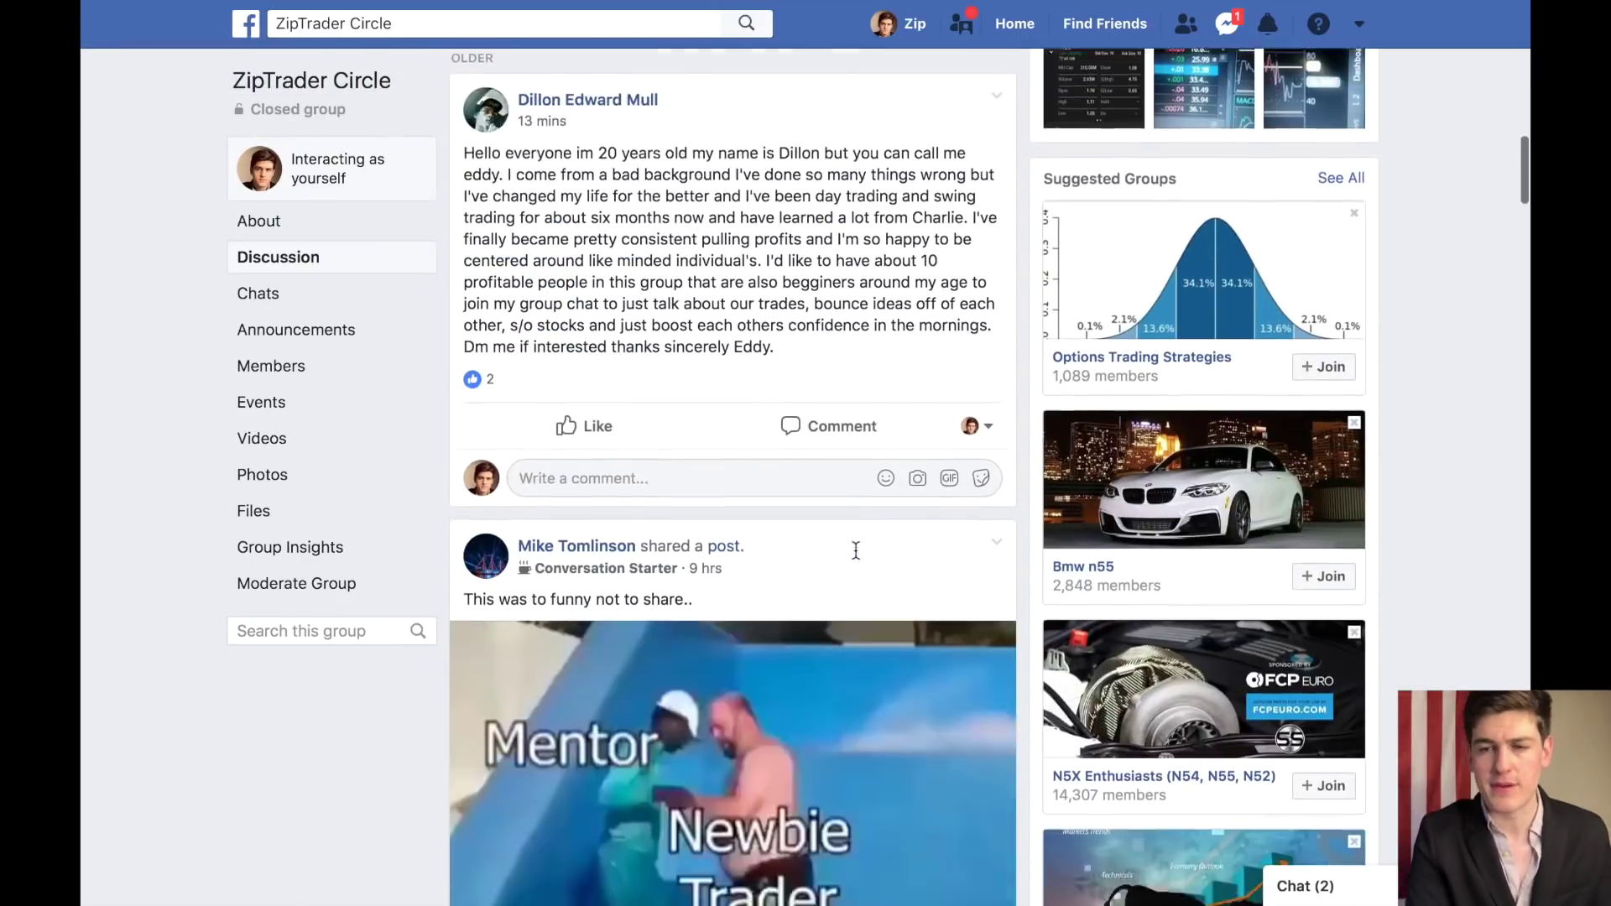
scroll(854, 556, "down", 15)
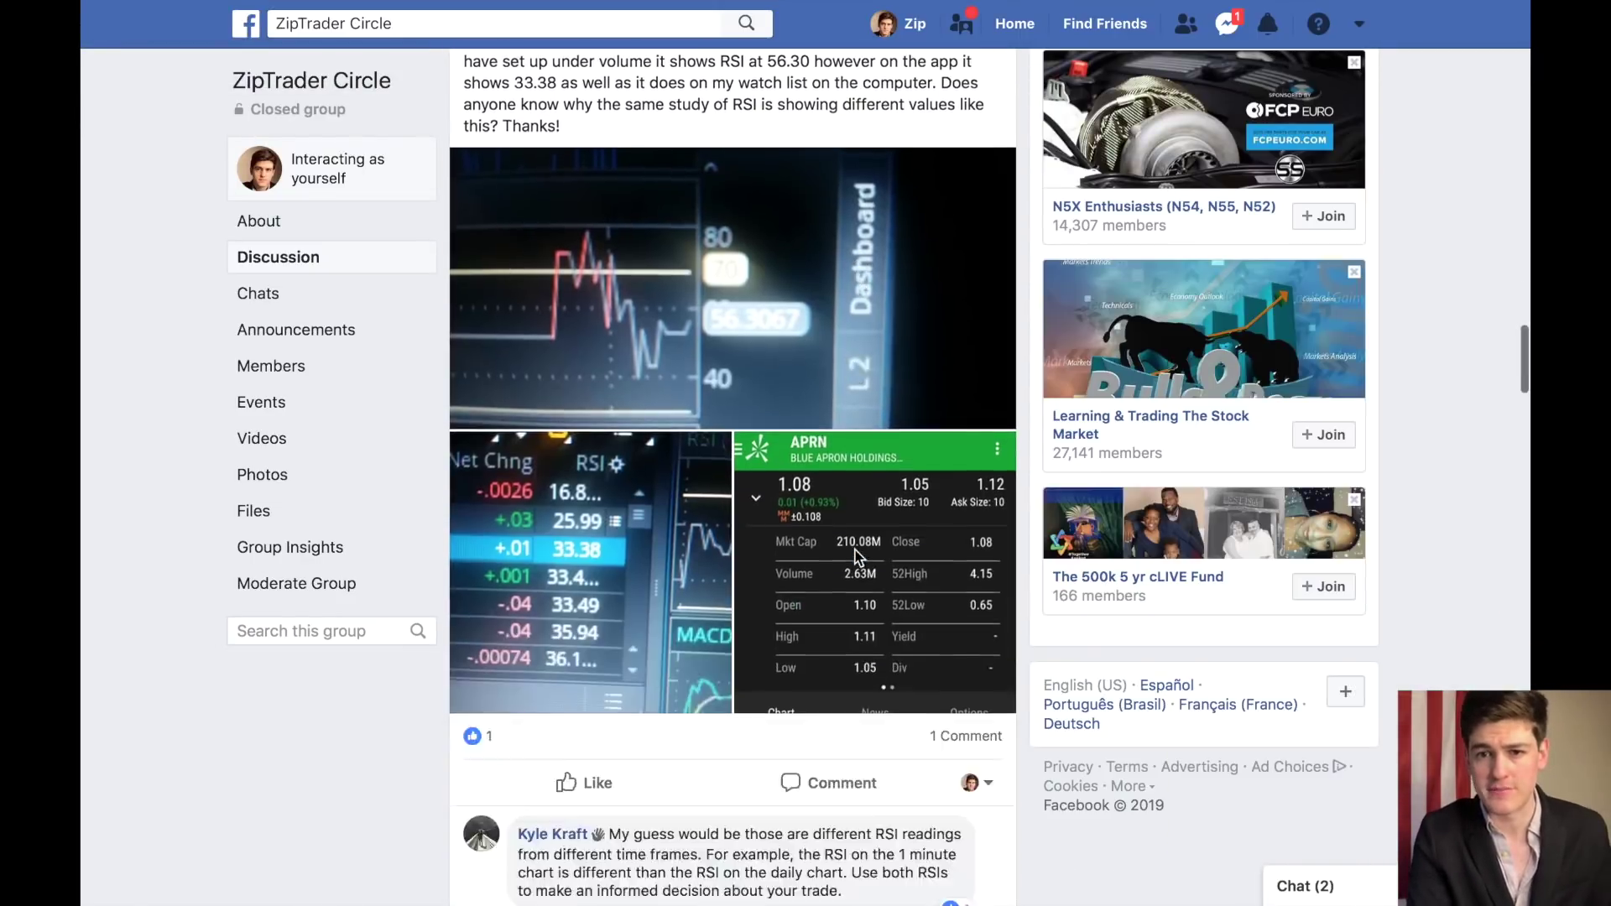
scroll(854, 556, "down", 15)
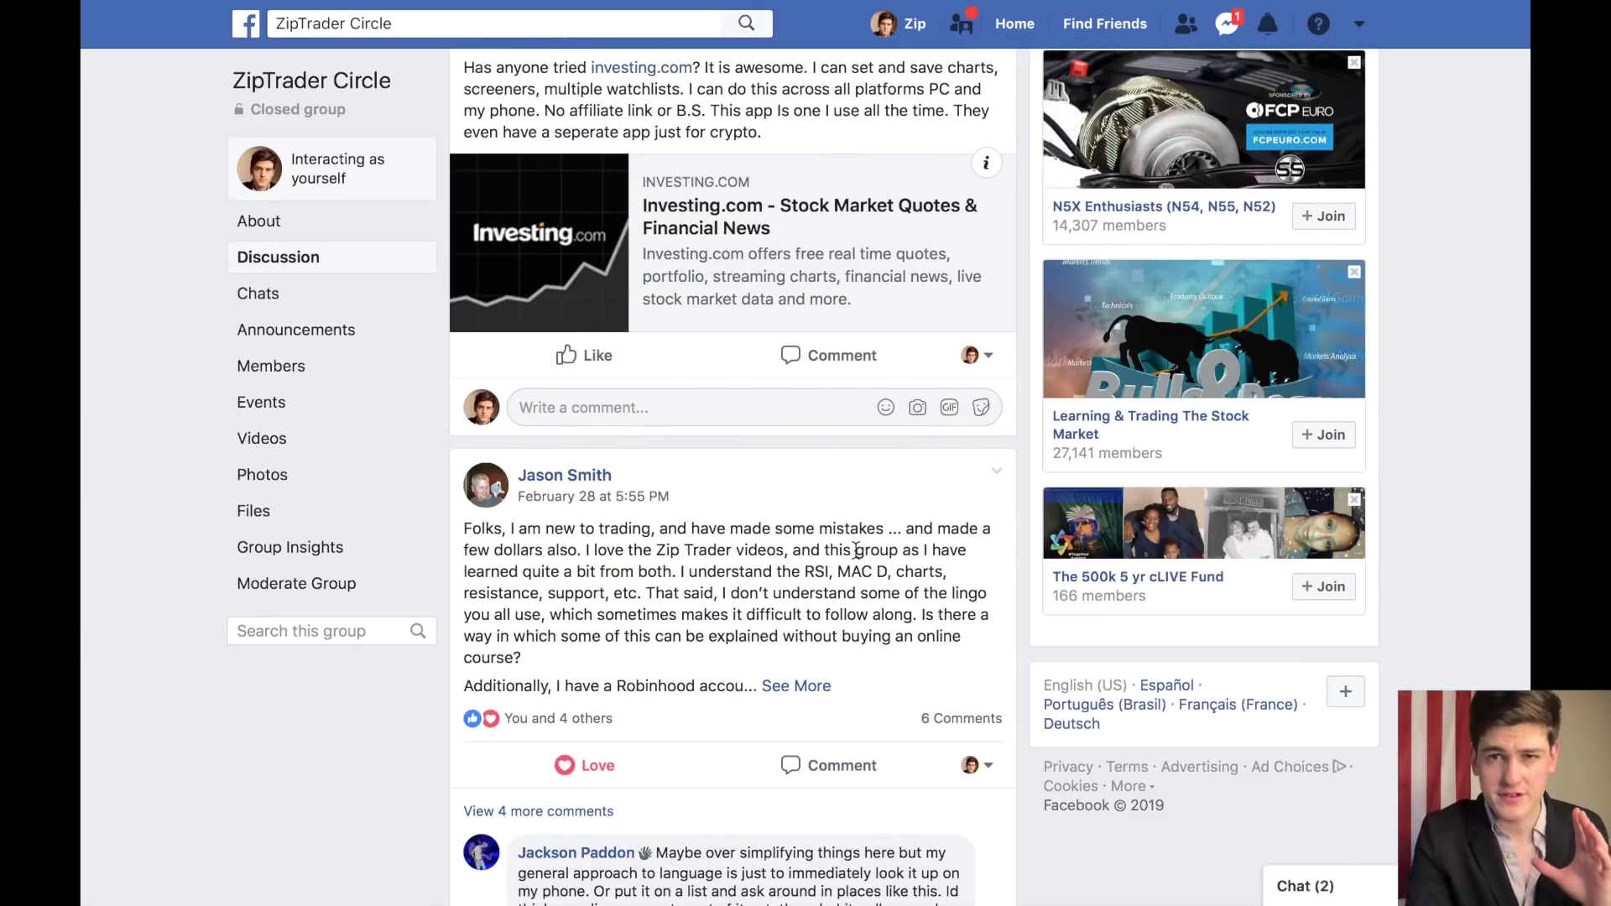
key("Home")
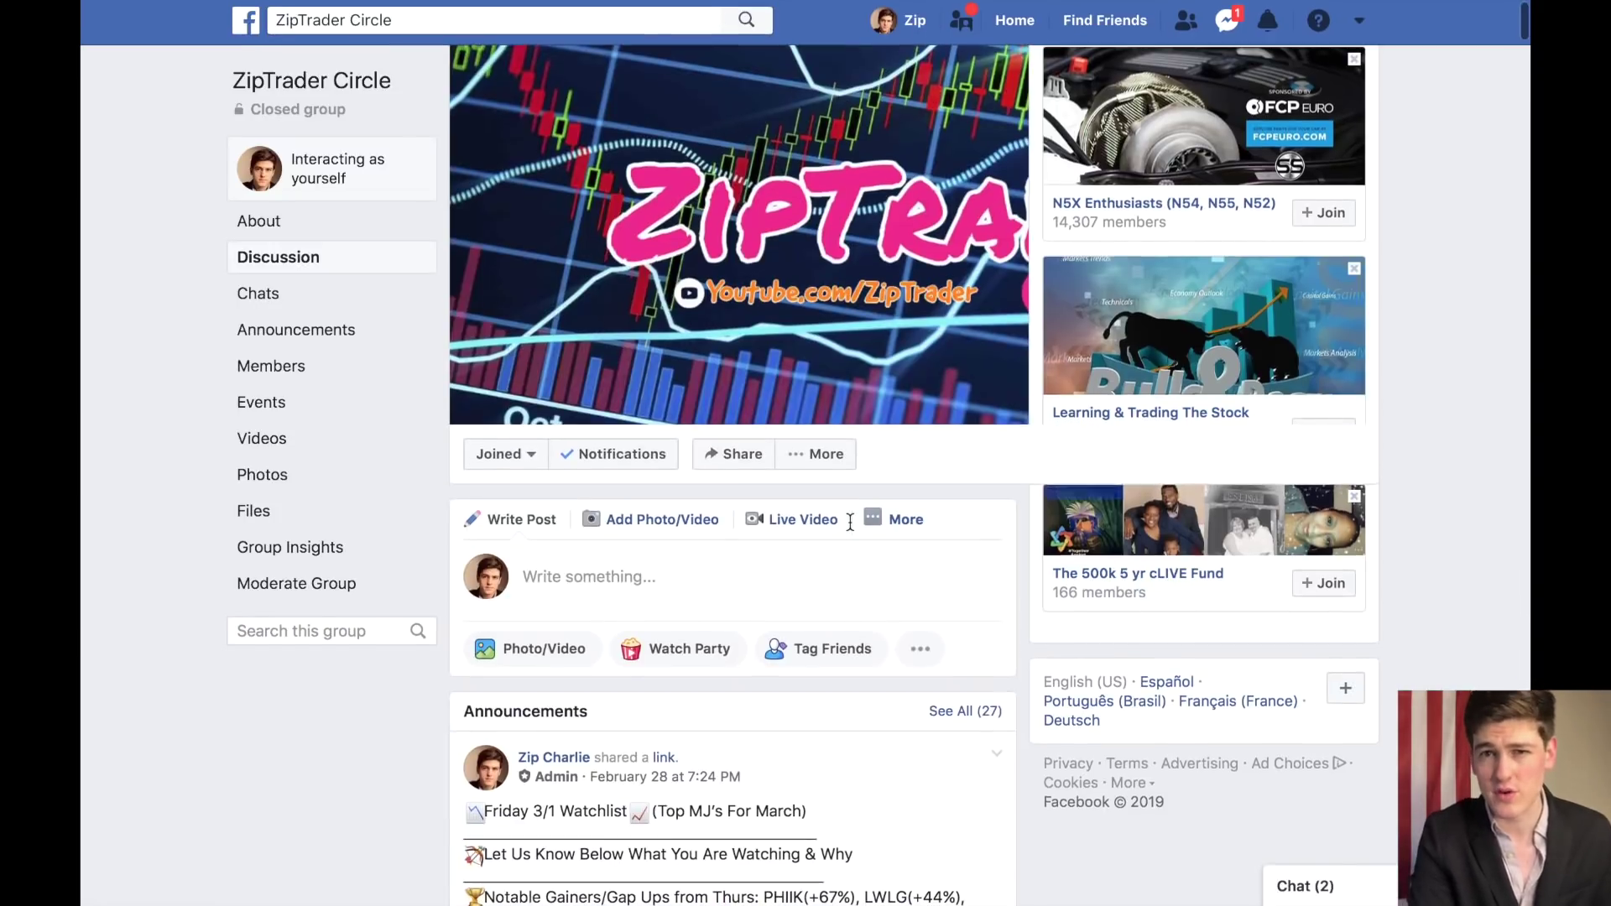
Expand the pinned Friday 3/1 Watchlist announcement to its full text.
scroll(850, 522, "down", 5)
left_click(502, 532)
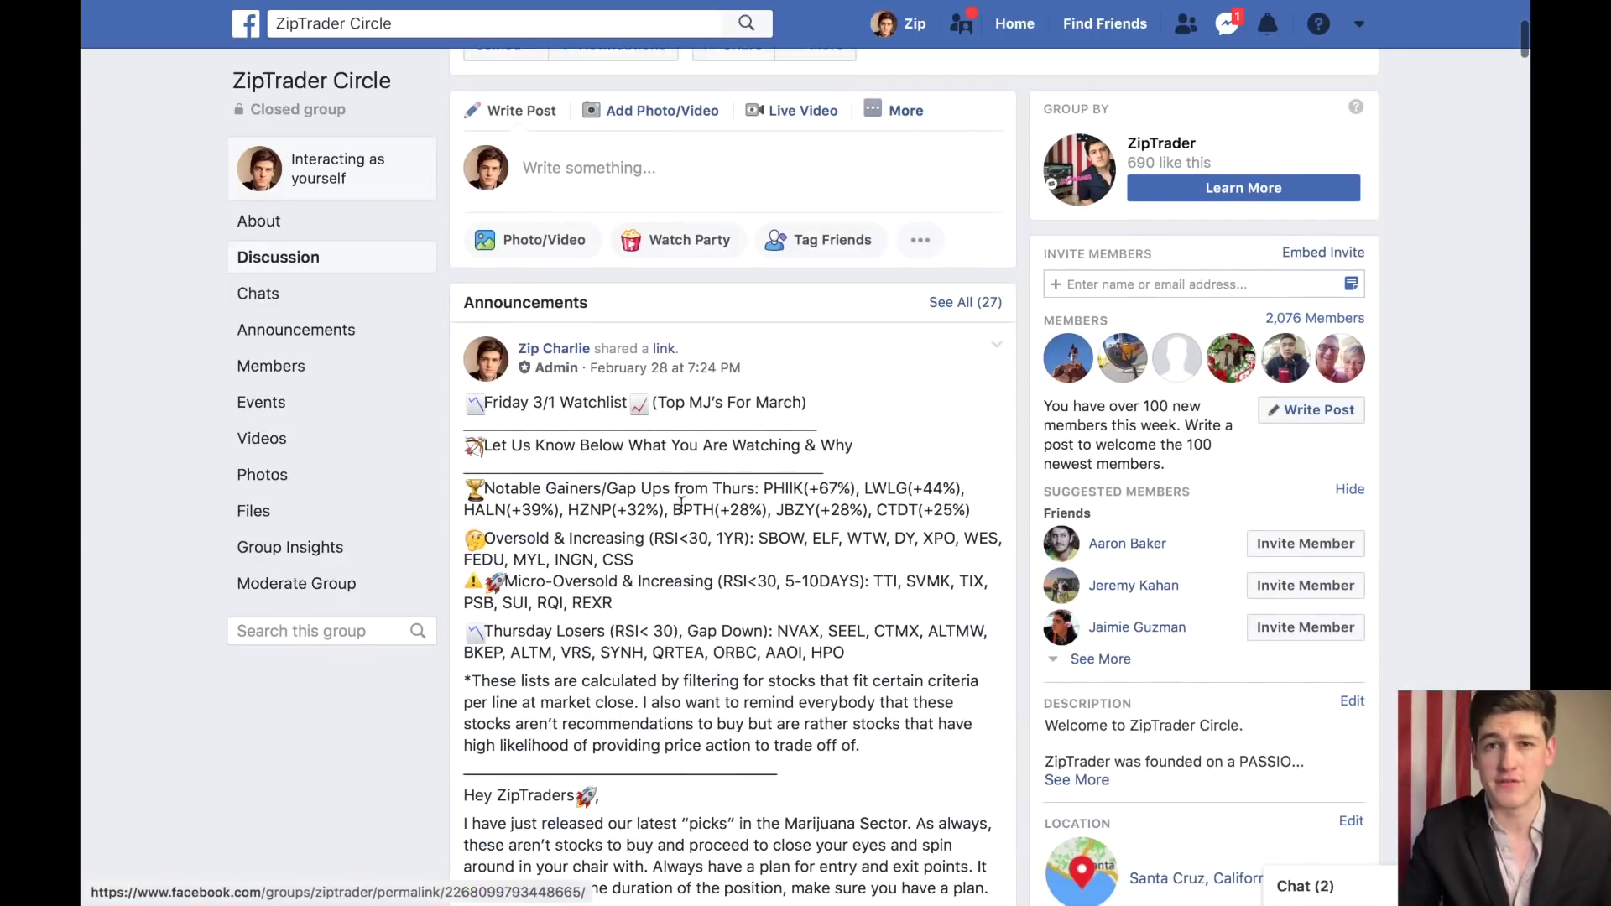
scroll(770, 524, "down", 2)
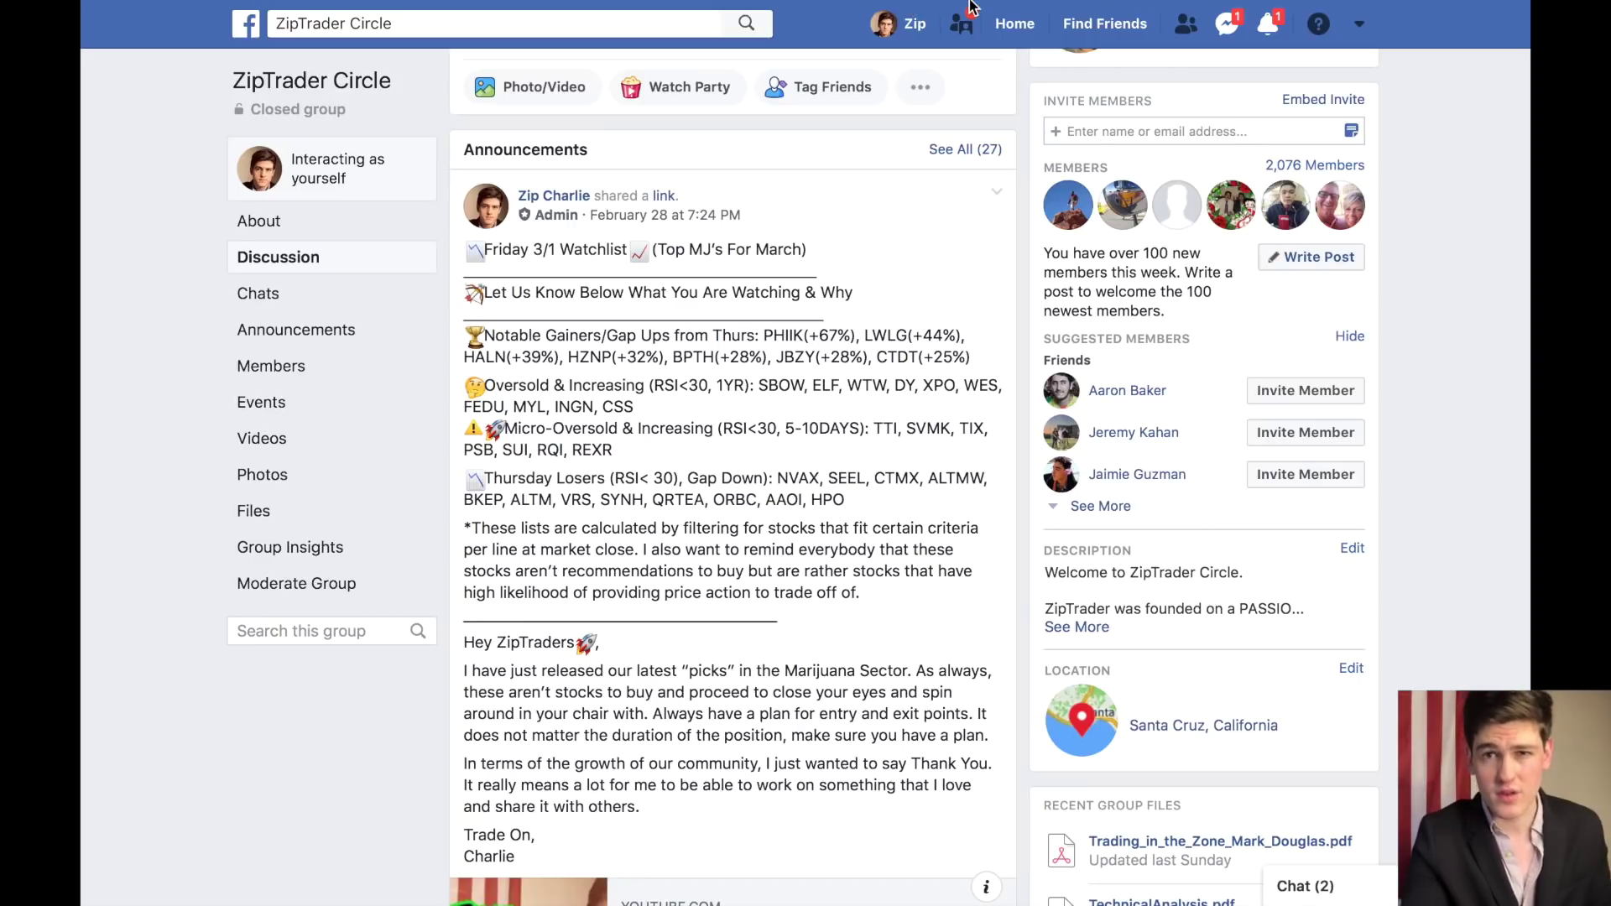
mouse_move(969, 7)
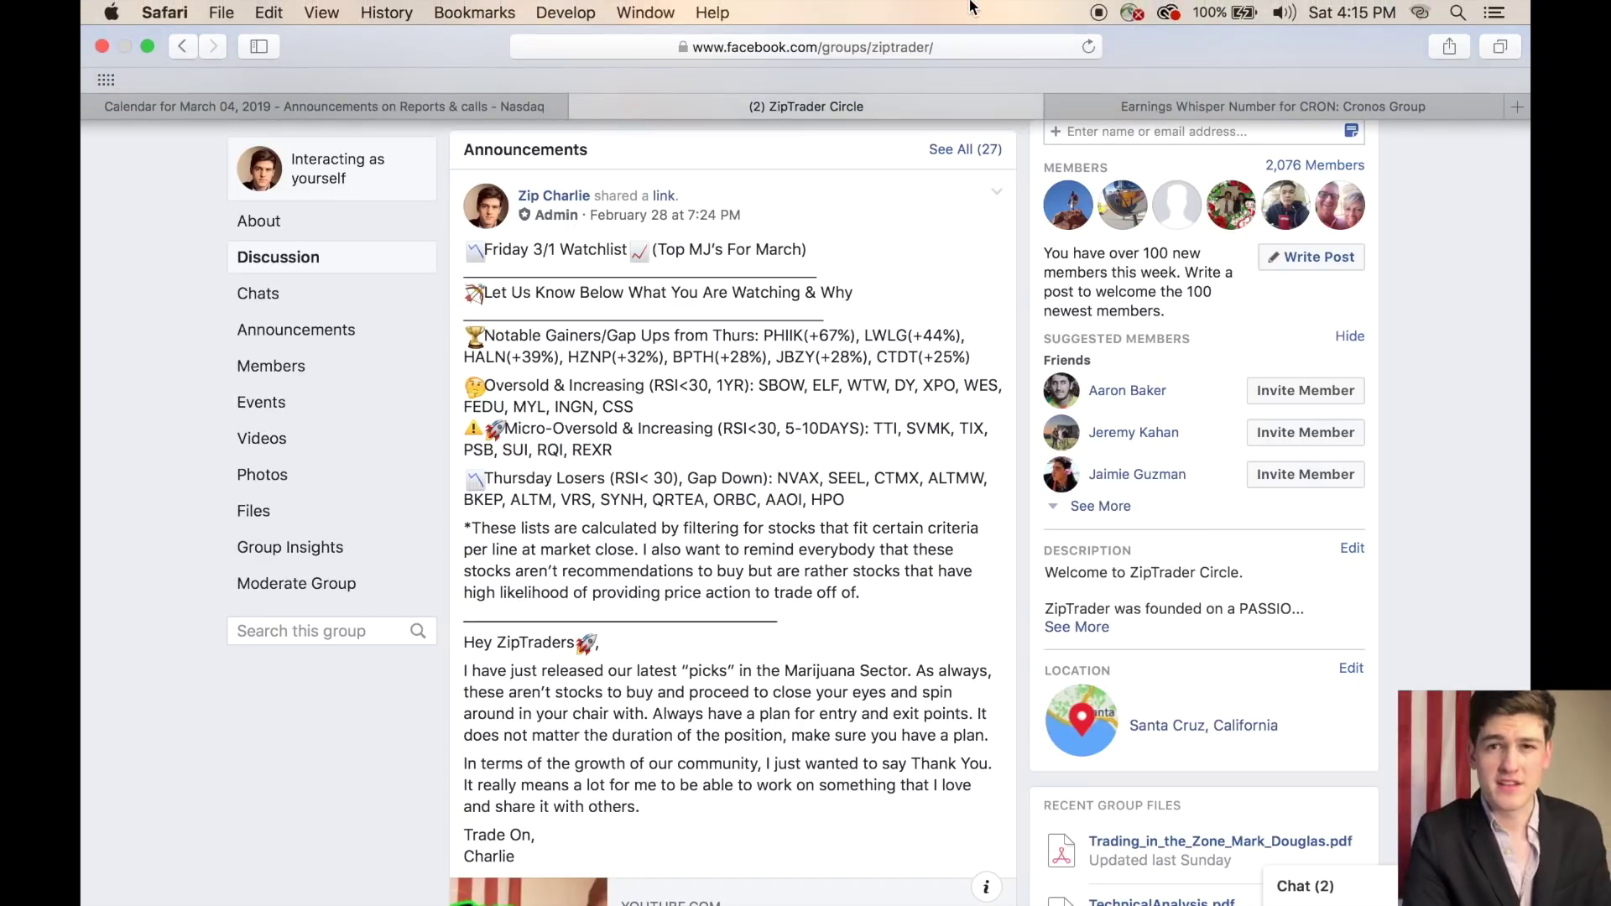